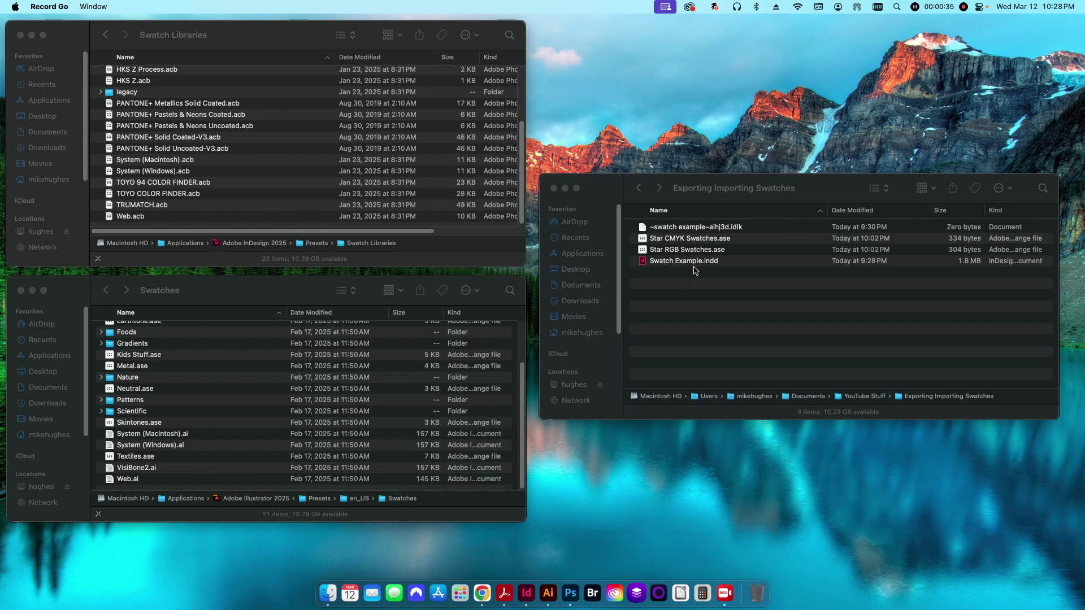
Step: Switch to InDesign and check the swatch options of Star Green CMYK and Star Red RGB without changing them
click(527, 593)
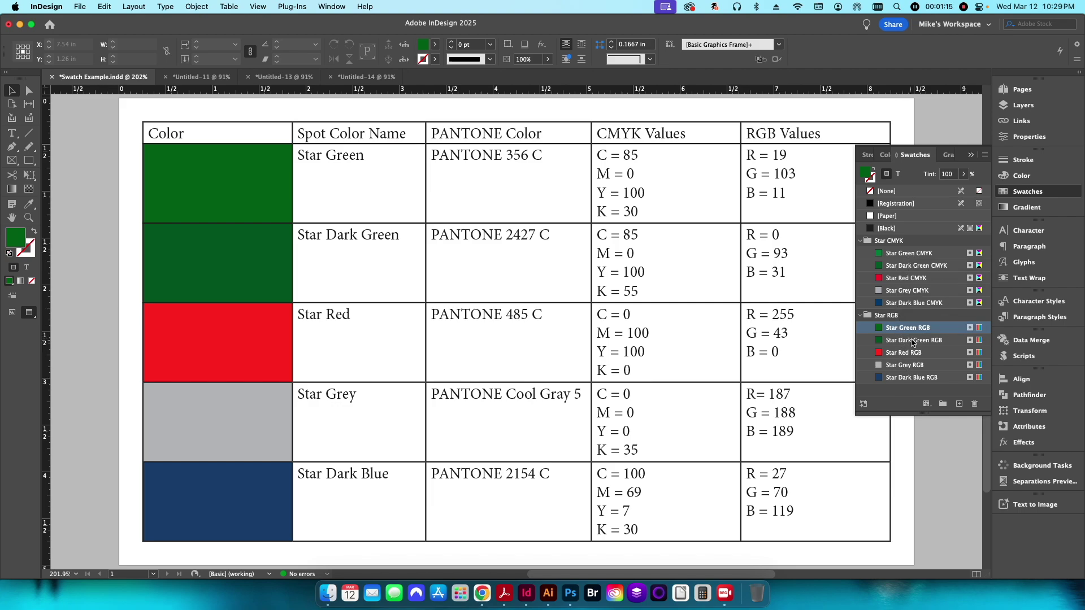
double_click(911, 253)
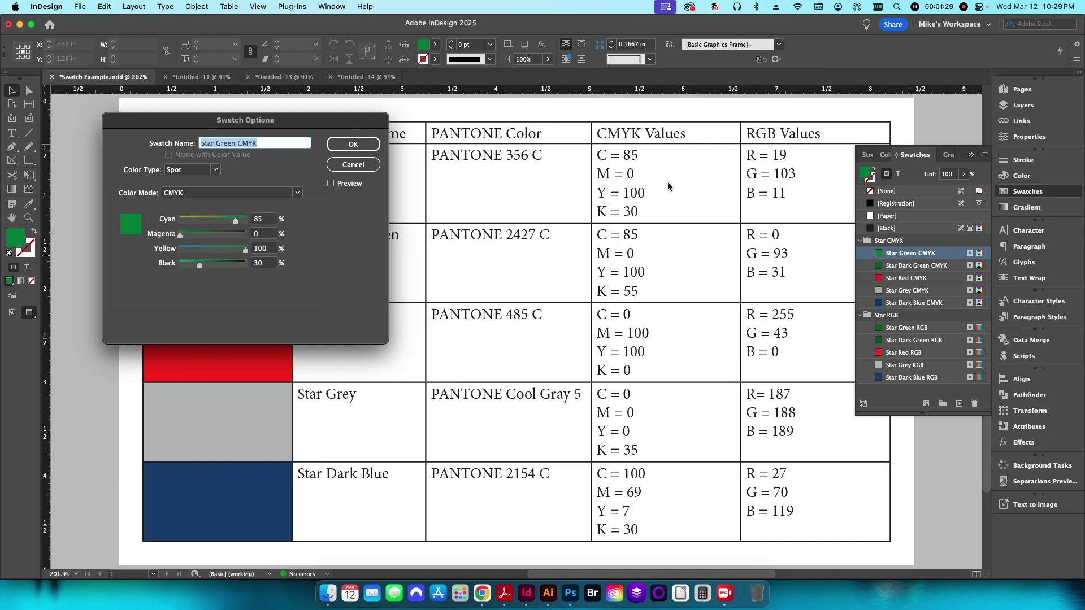
click(353, 165)
double_click(910, 354)
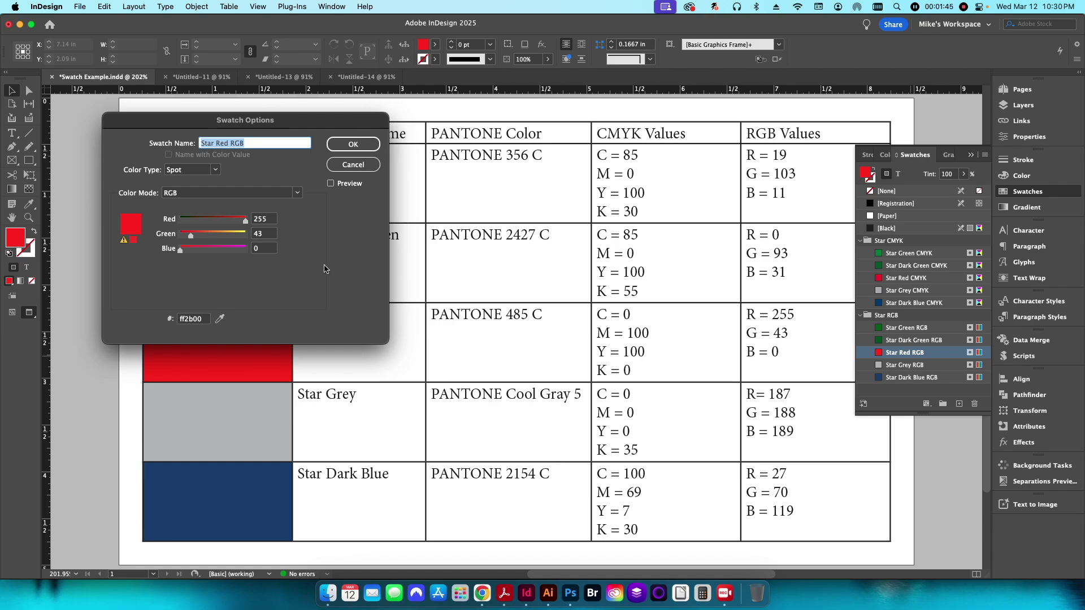
click(353, 163)
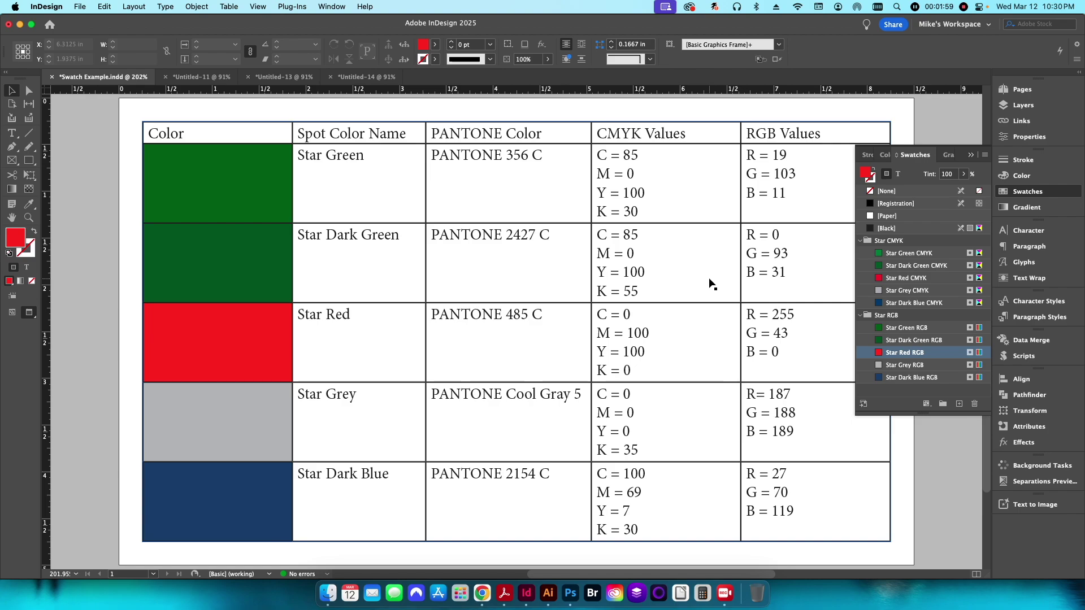
Step: Save the five swatches of the Star CMYK group as Star CMYK Swatches.ase, replacing the existing file
click(924, 255)
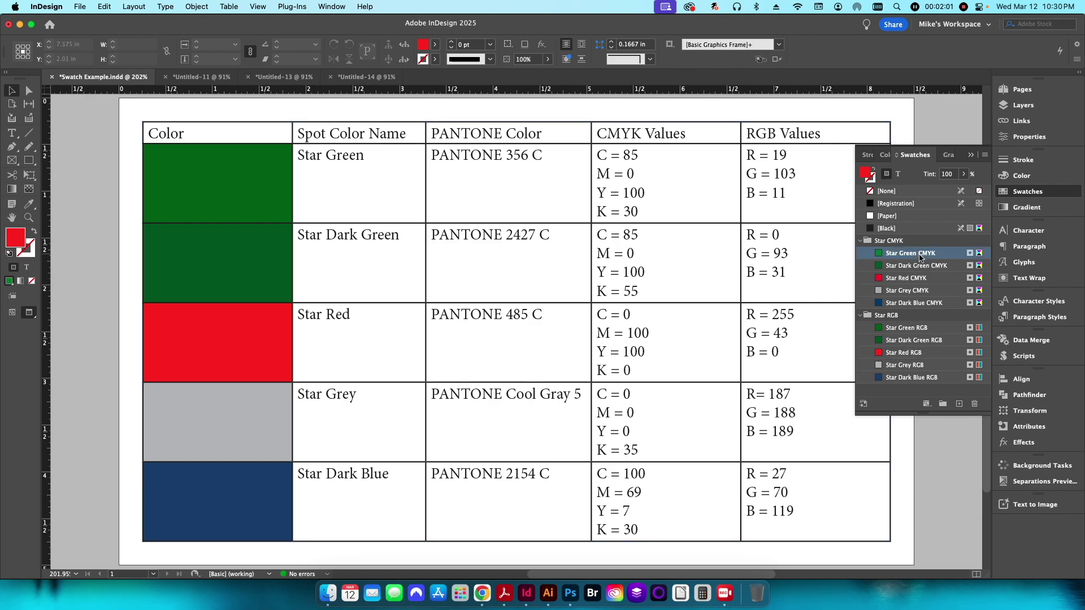
shift+click(918, 301)
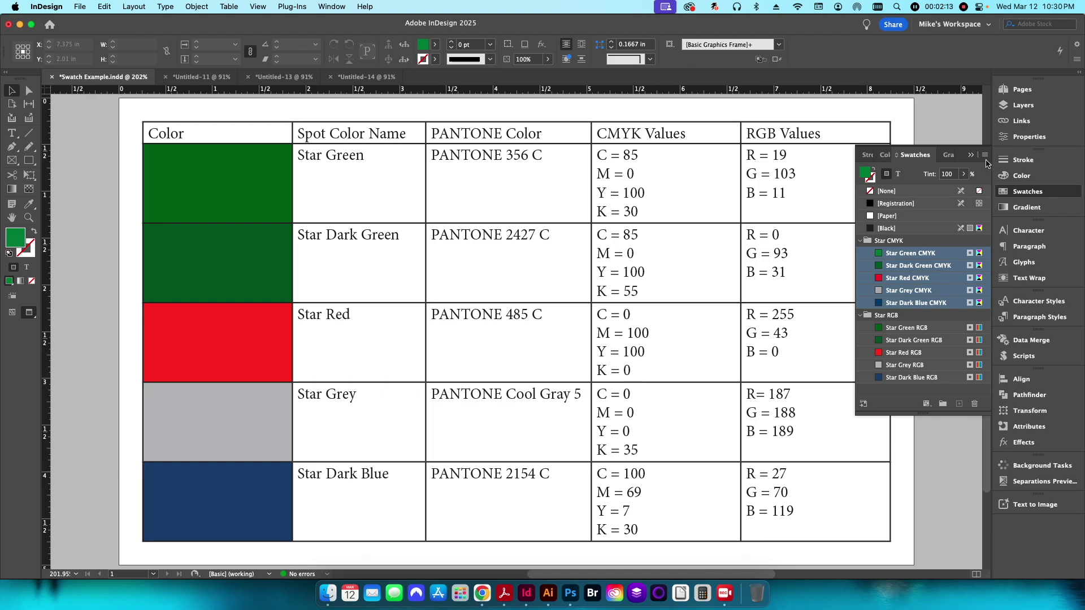
click(985, 156)
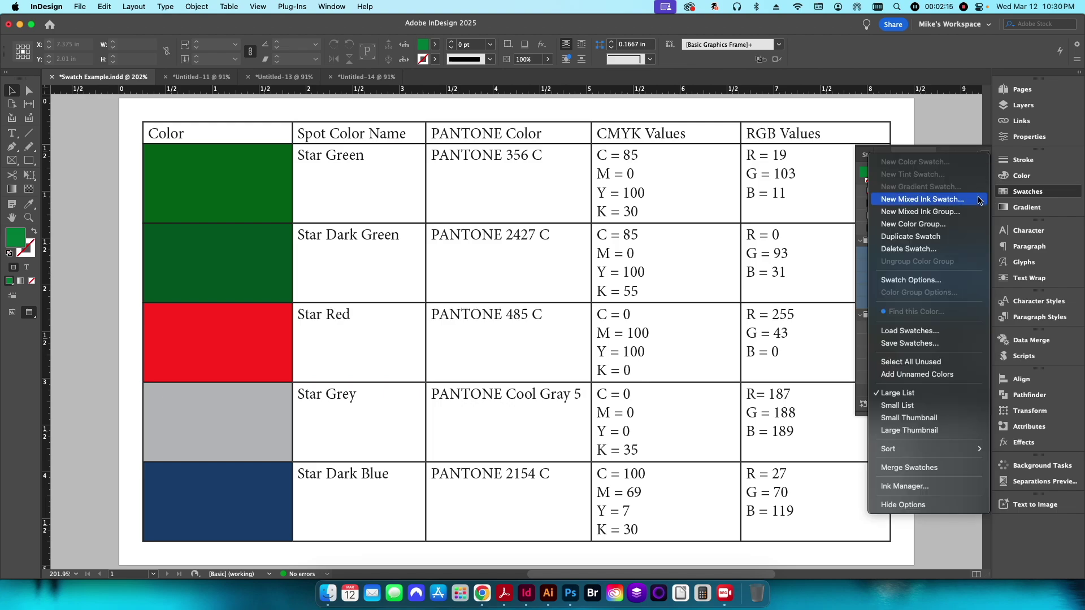
click(868, 365)
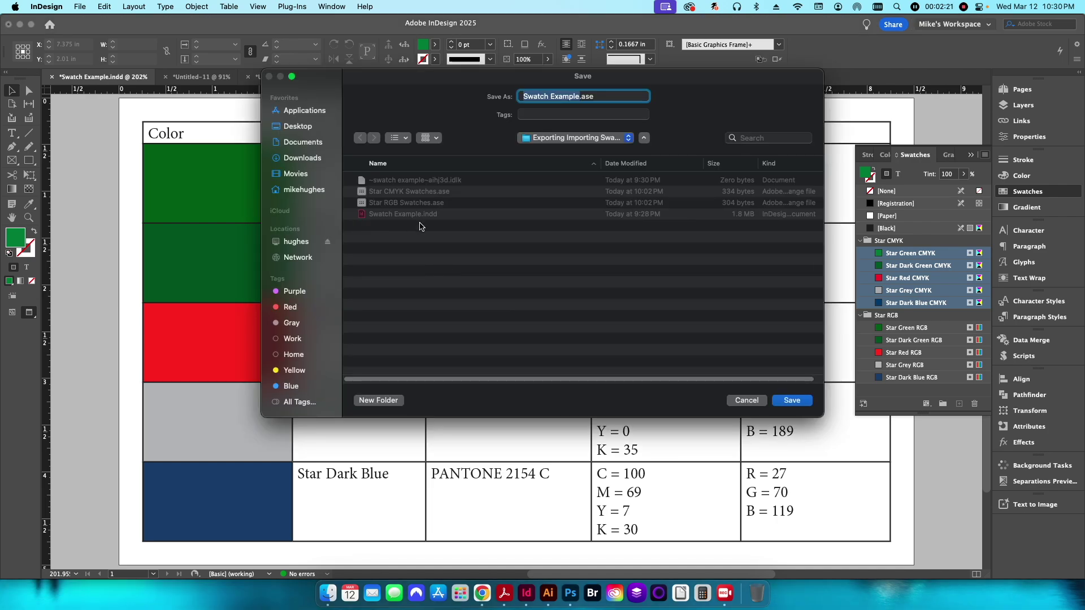
click(397, 193)
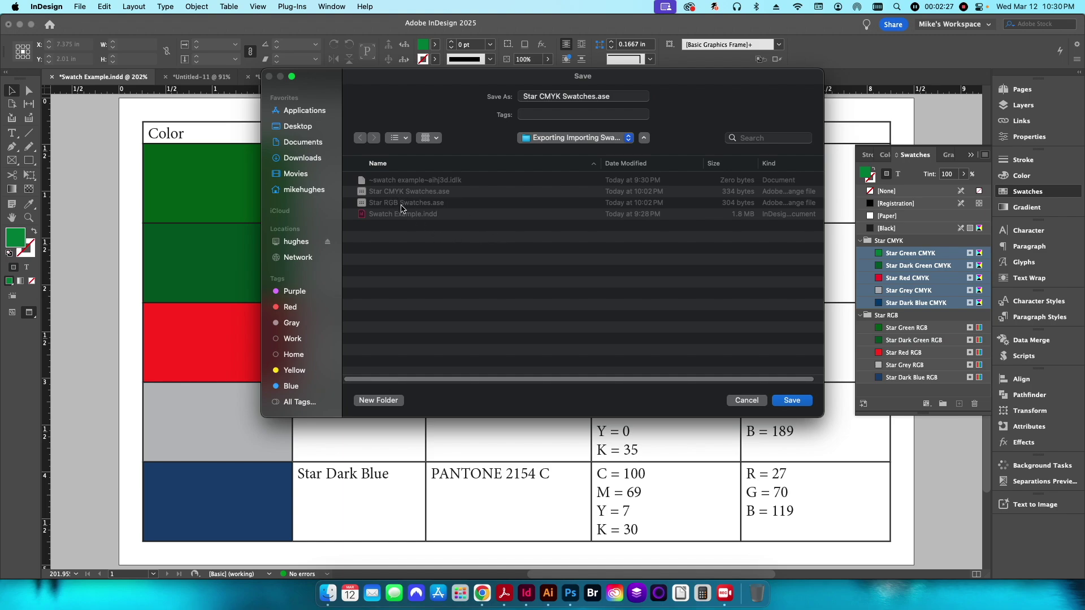
click(790, 400)
click(576, 301)
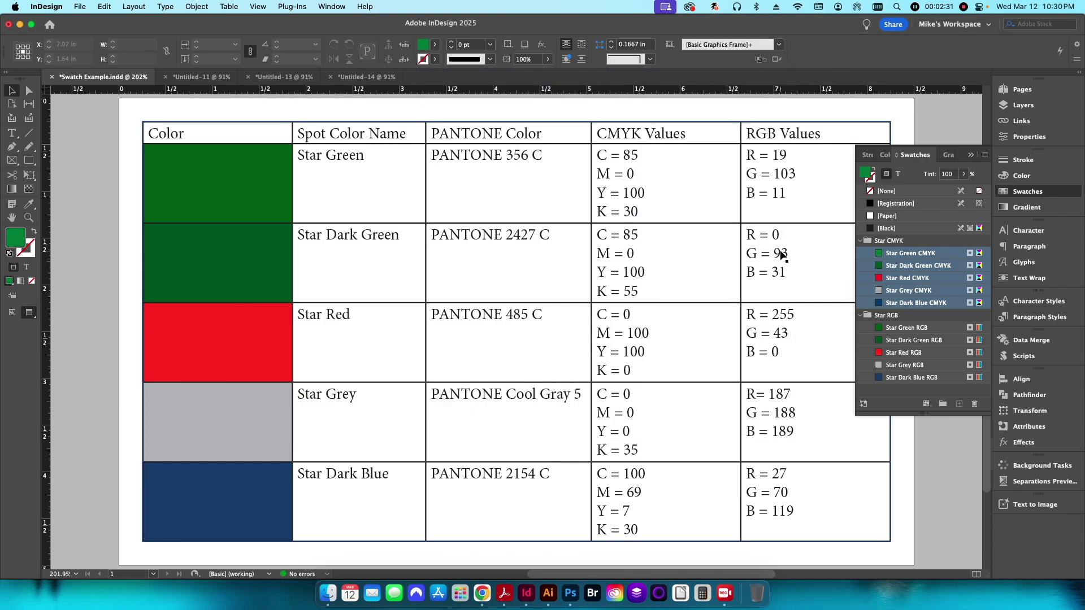
Step: Save the five swatches of the Star RGB group as Star RGB Swatches.ase, replacing the existing file
click(925, 329)
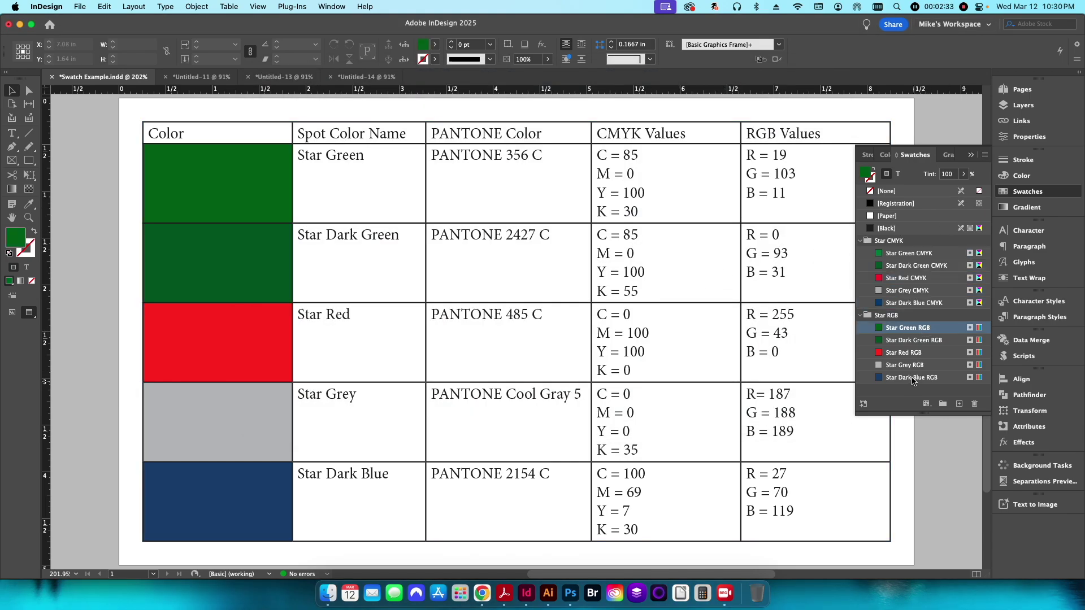
shift+click(913, 379)
click(985, 154)
click(932, 343)
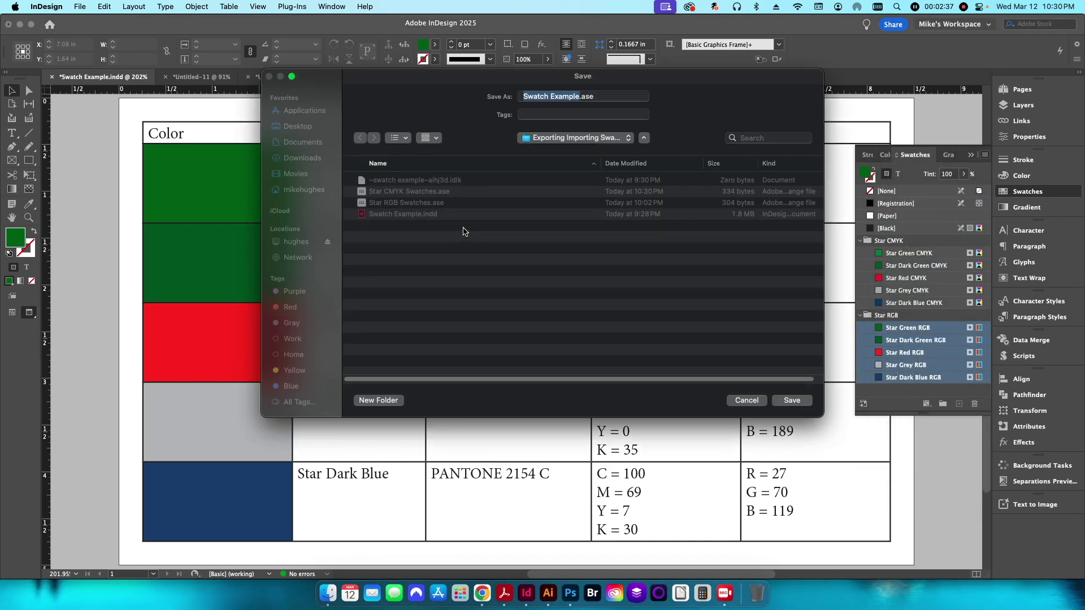
click(401, 203)
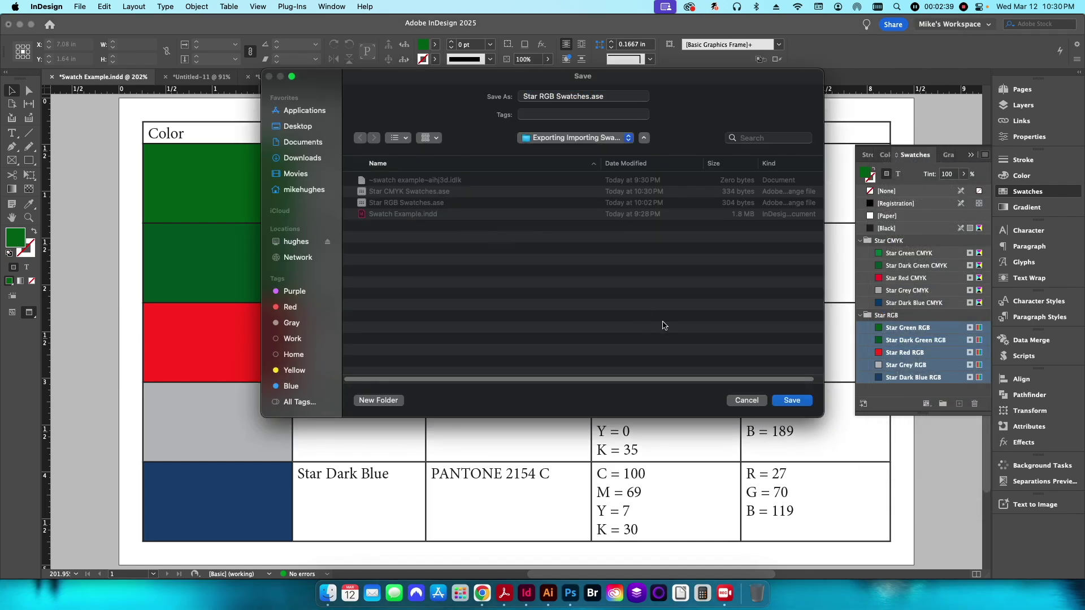
click(791, 401)
click(577, 296)
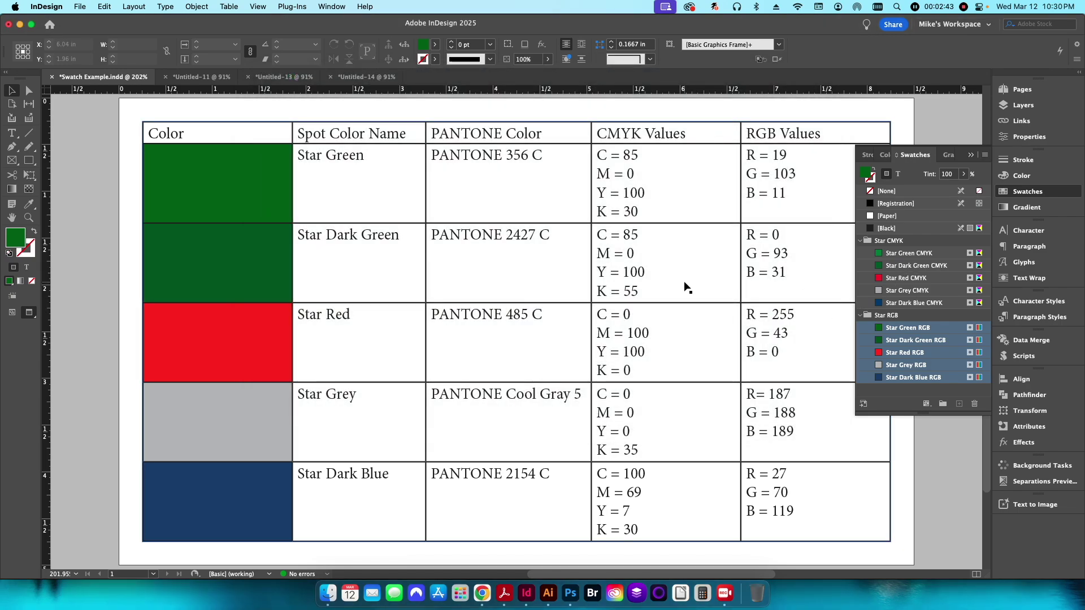
Step: Create a new 8.5 x 11 in document and load the swatches from Star CMYK Swatches.ase into it
key(super+n)
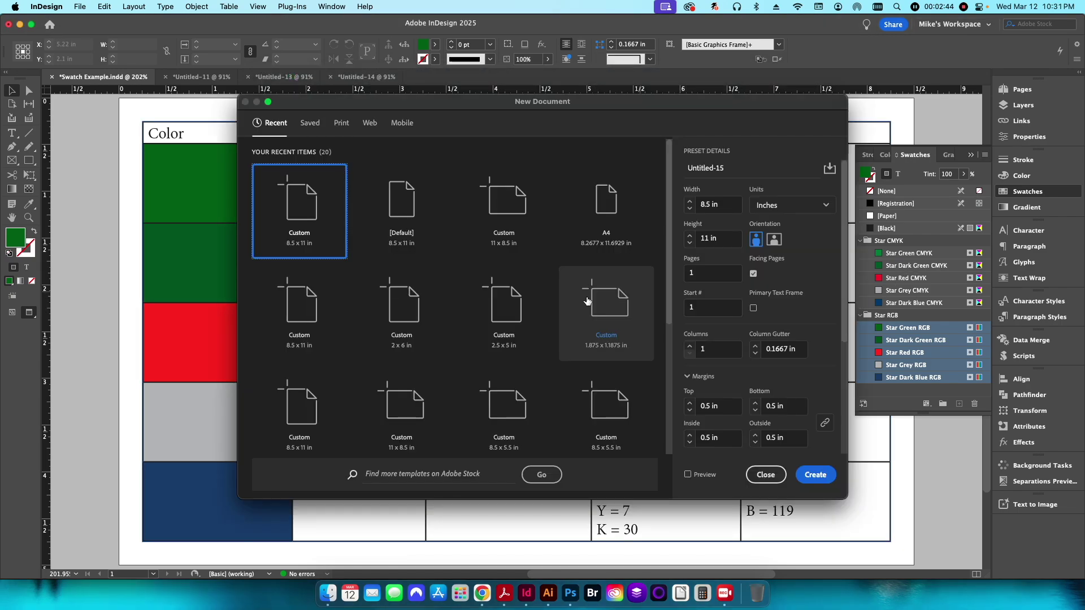
click(816, 483)
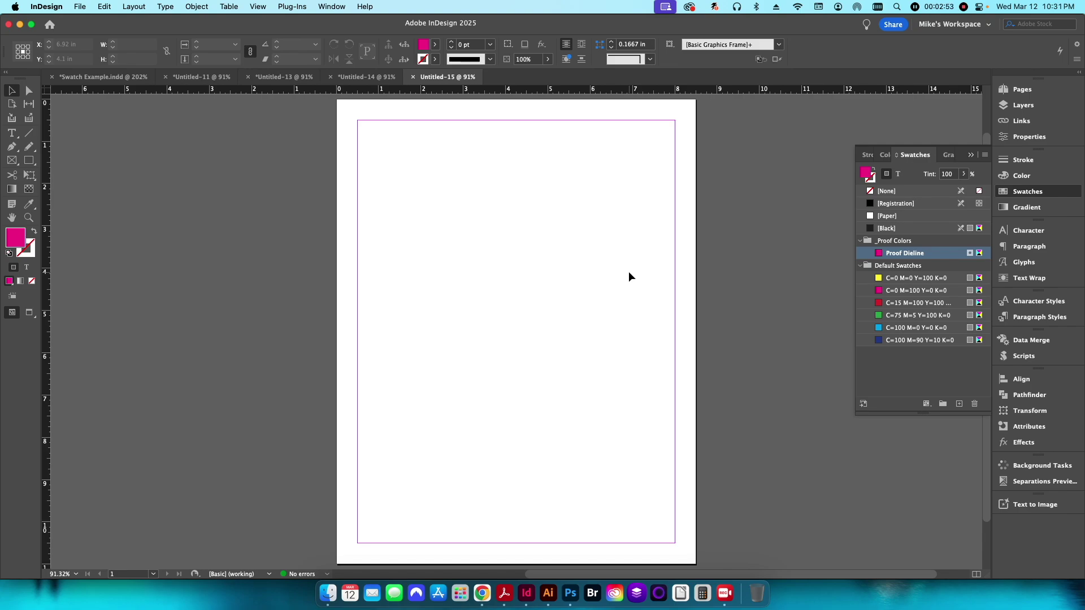
click(984, 155)
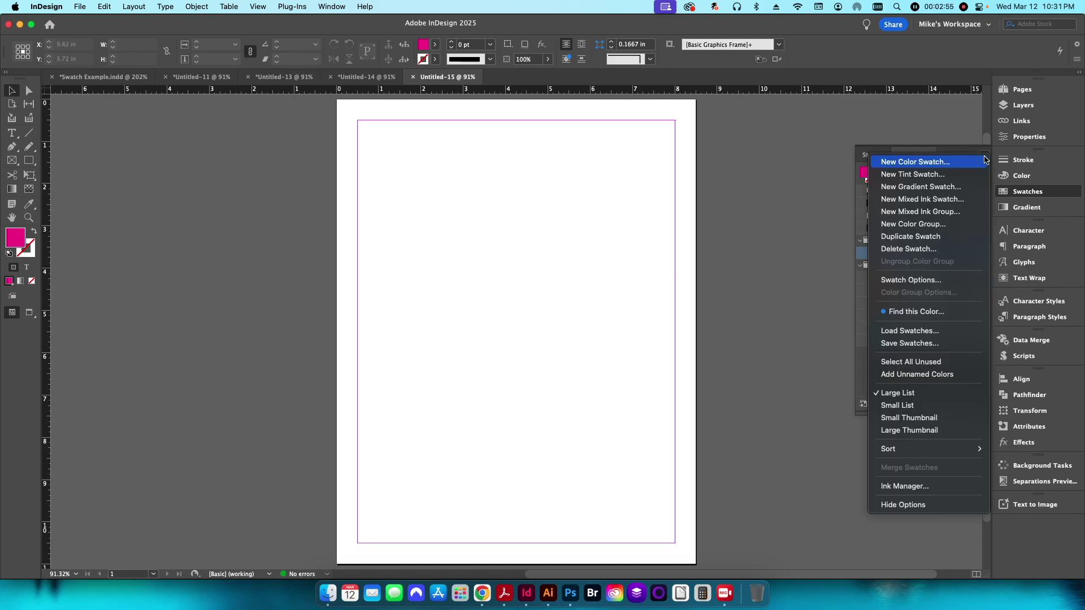
click(468, 338)
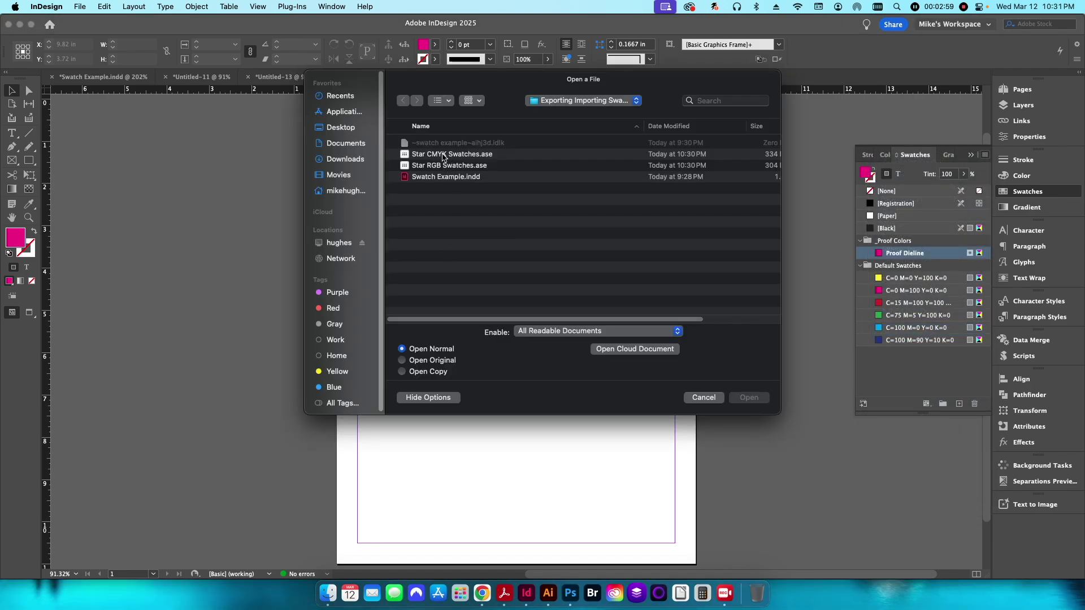
key(Escape)
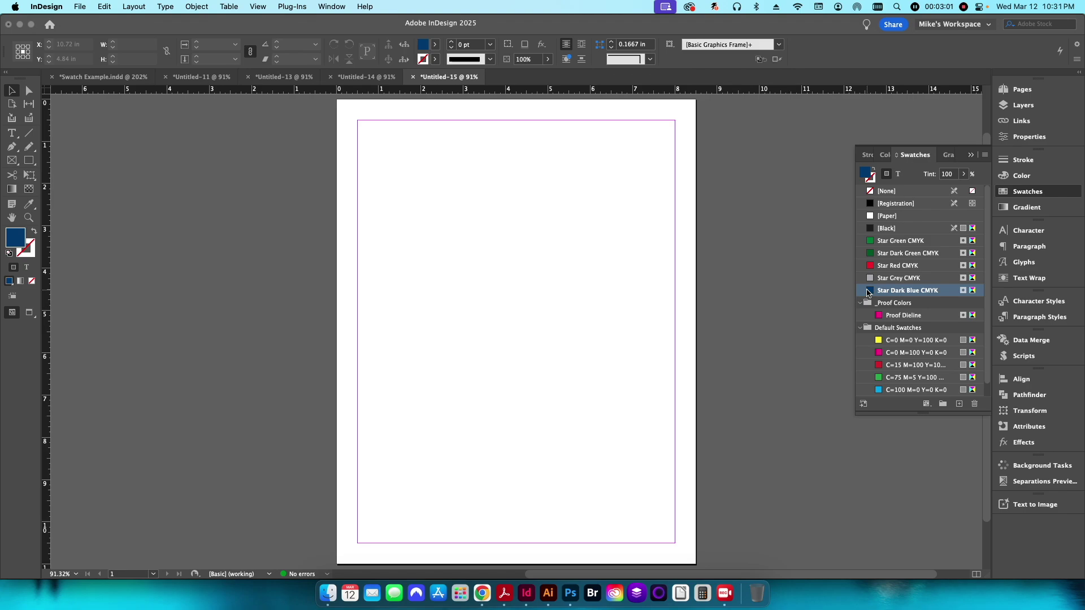
Step: Load the swatches from Star RGB Swatches.ase into the new document as well
click(984, 155)
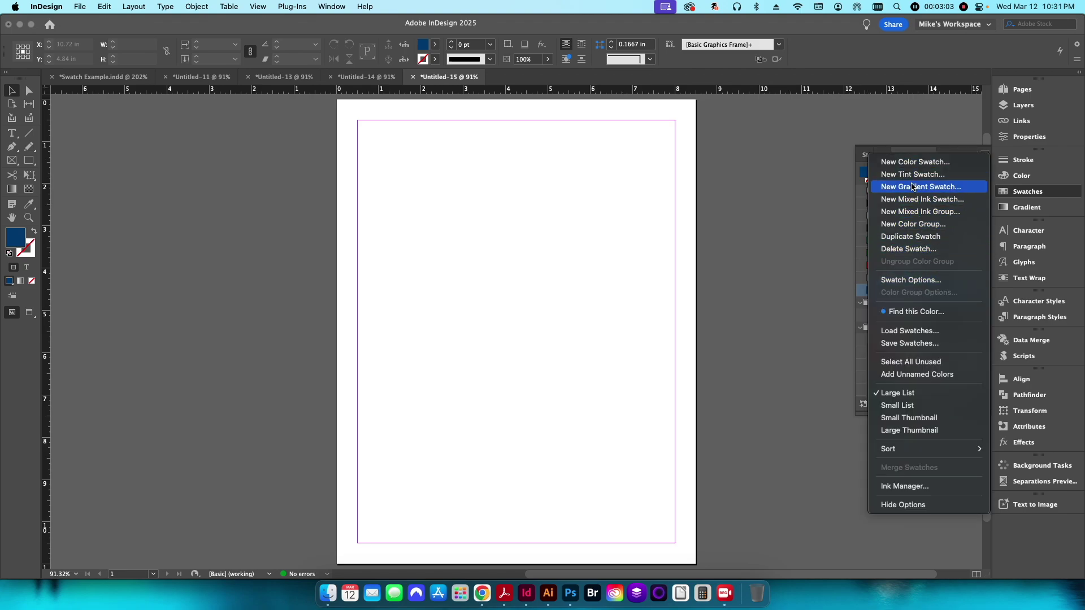
click(910, 331)
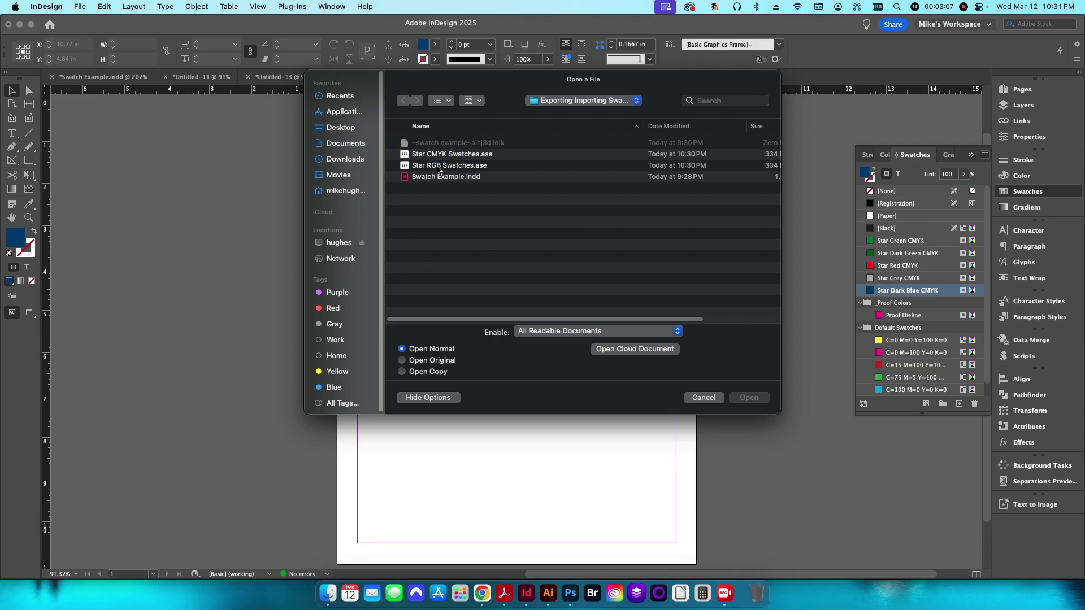
double_click(438, 170)
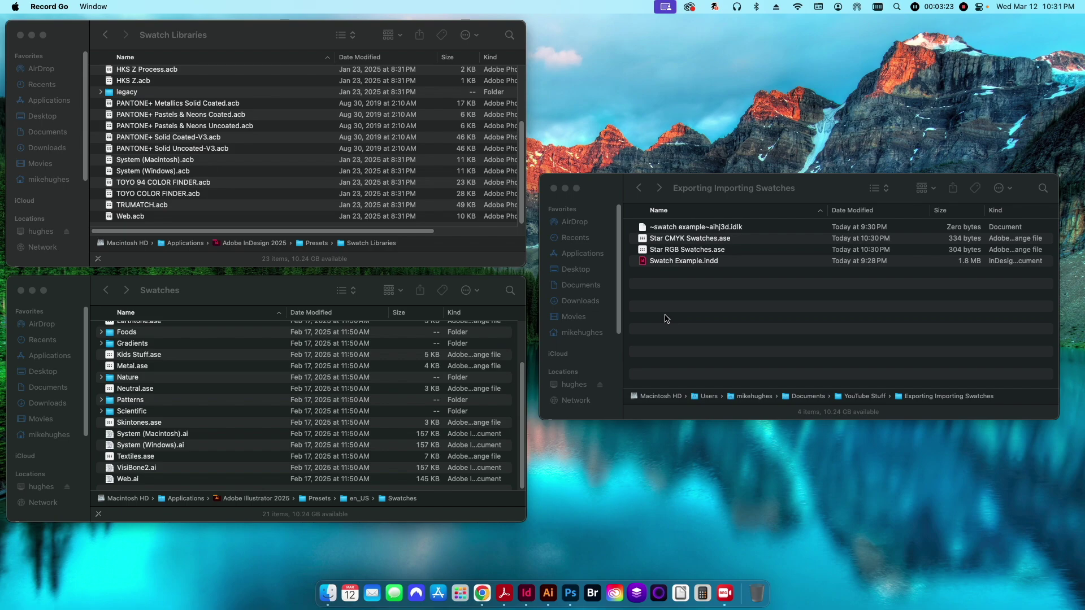
Step: In Finder, copy Star CMYK Swatches.ase and Star RGB Swatches.ase into InDesign's Swatch Libraries folder, authorizing with the account password
click(286, 36)
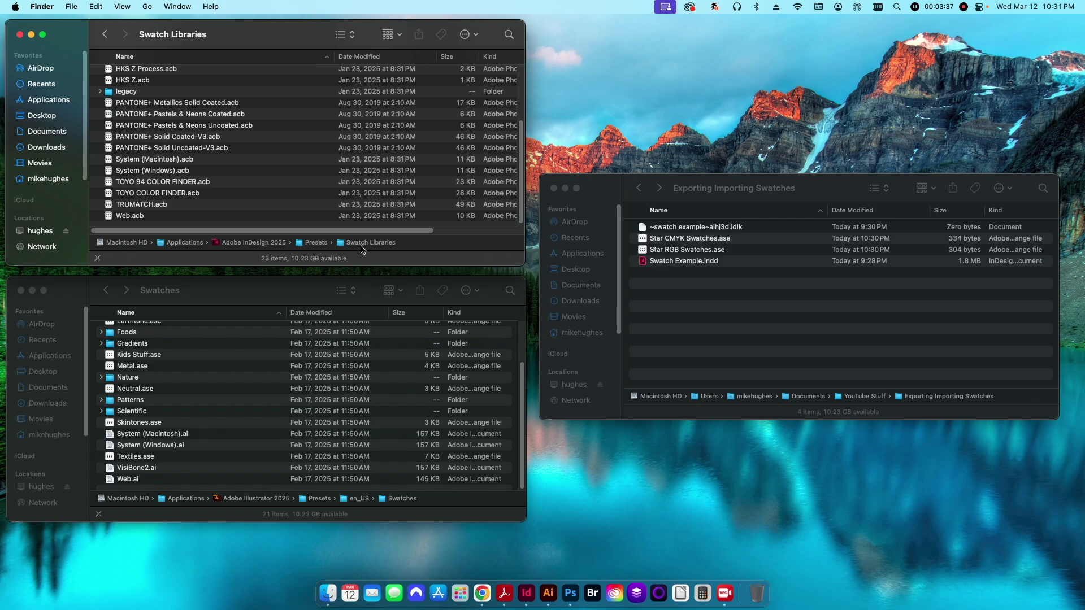
click(711, 288)
click(701, 250)
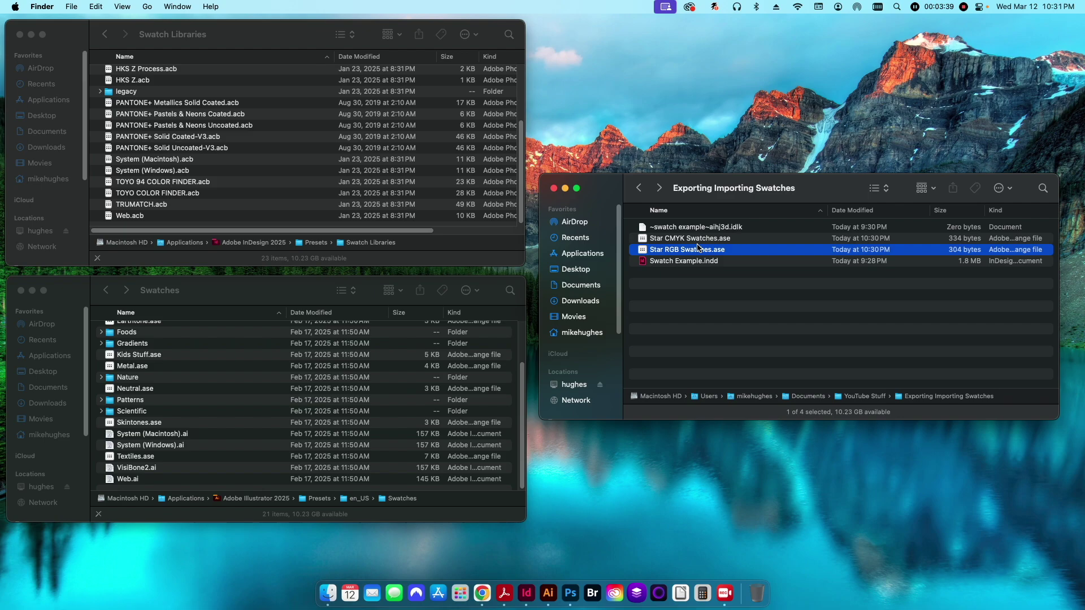
super+click(701, 240)
drag(705, 242, 338, 187)
text(••••••)
key(Return)
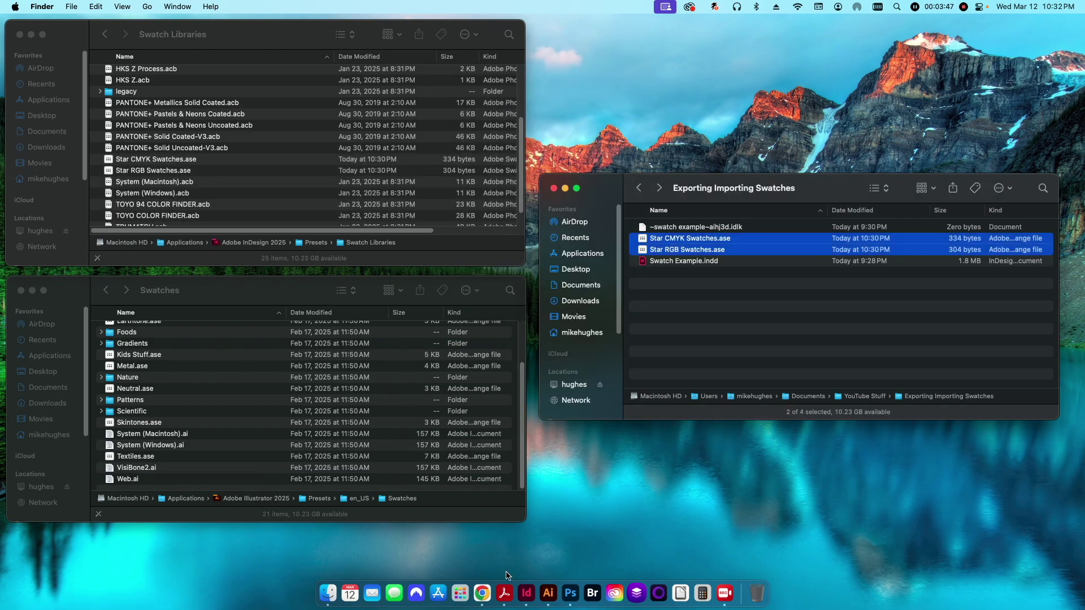
Step: Switch back to InDesign and create another new 8.5 x 11 in document
click(526, 594)
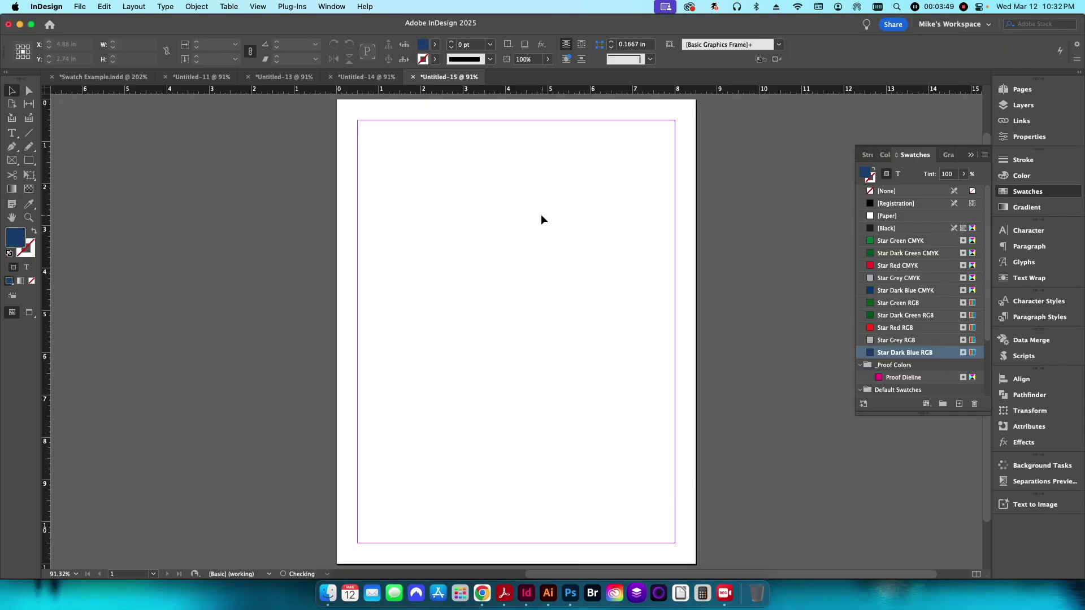
key(super+n)
click(815, 474)
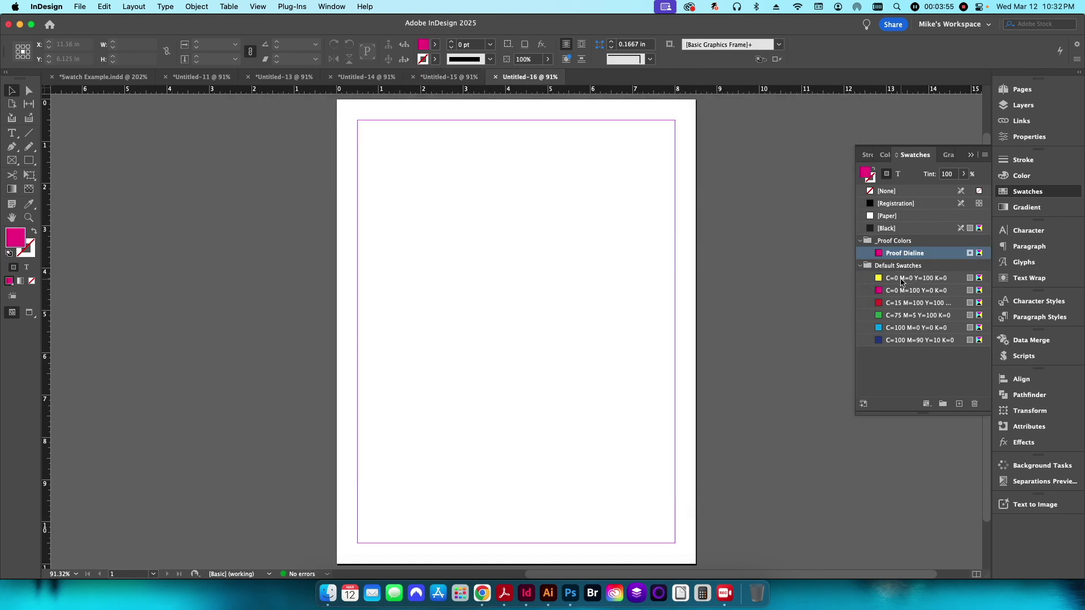
Step: Add all five colors, from Star Green CMYK to Star Dark Blue CMYK, as new color swatches using the Star CMYK Swatches library
click(984, 155)
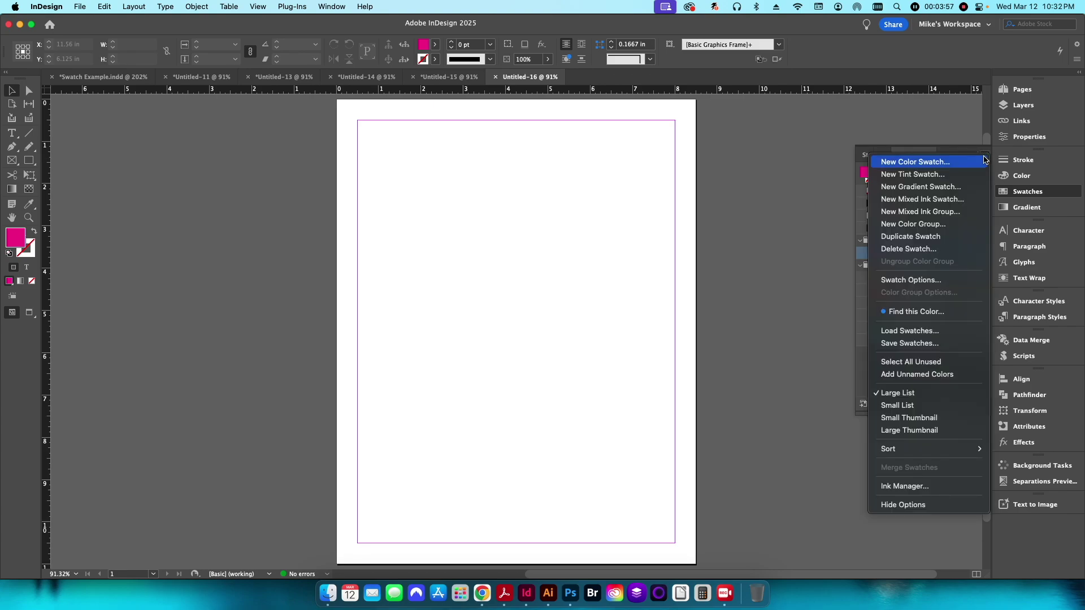
click(983, 161)
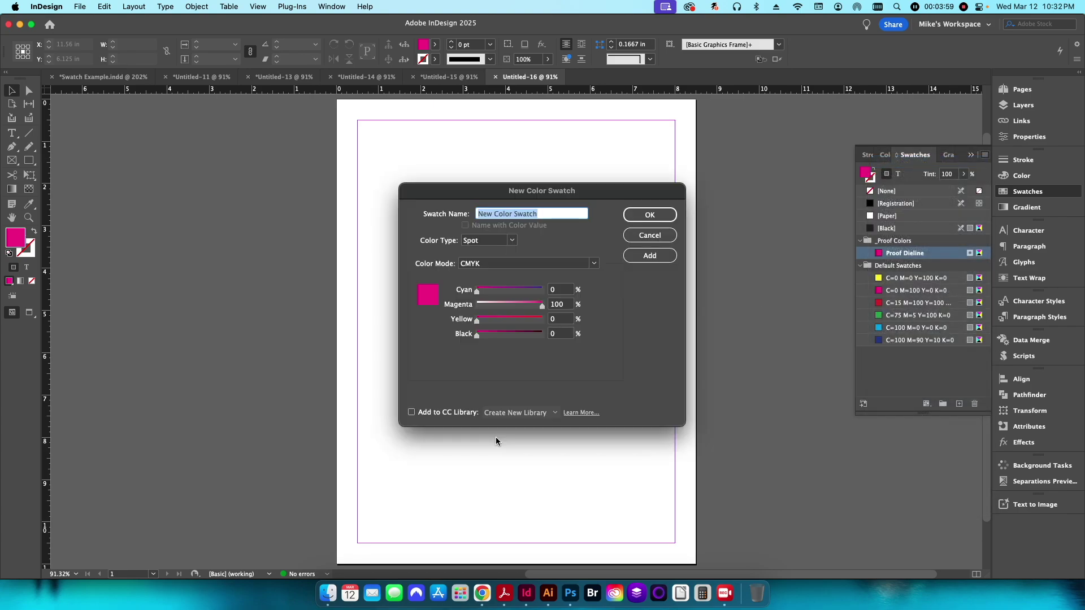
click(462, 266)
scroll(553, 394, down, 1)
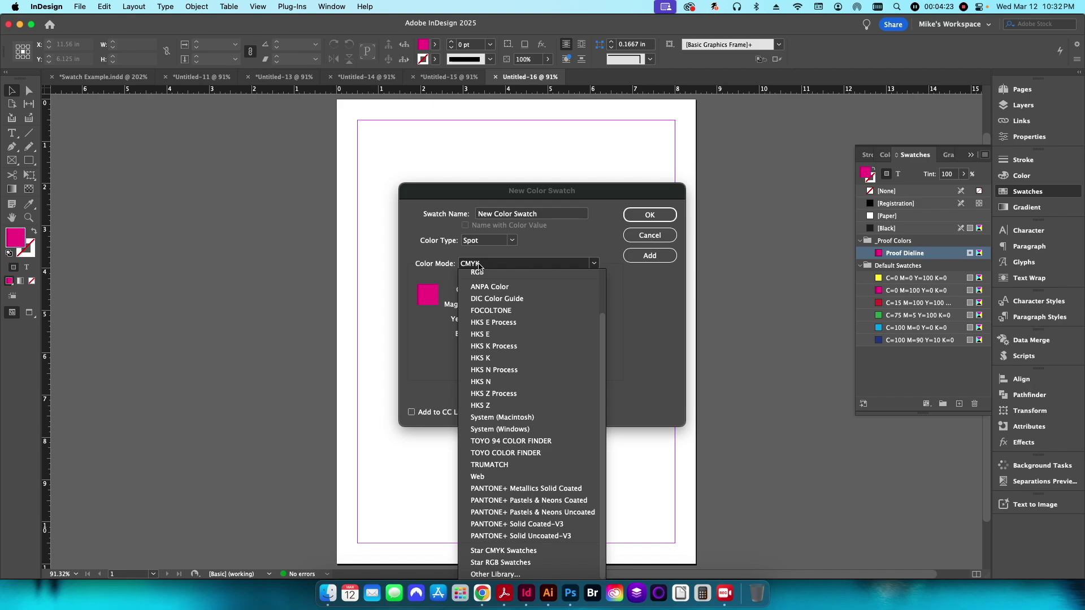
click(507, 552)
click(507, 305)
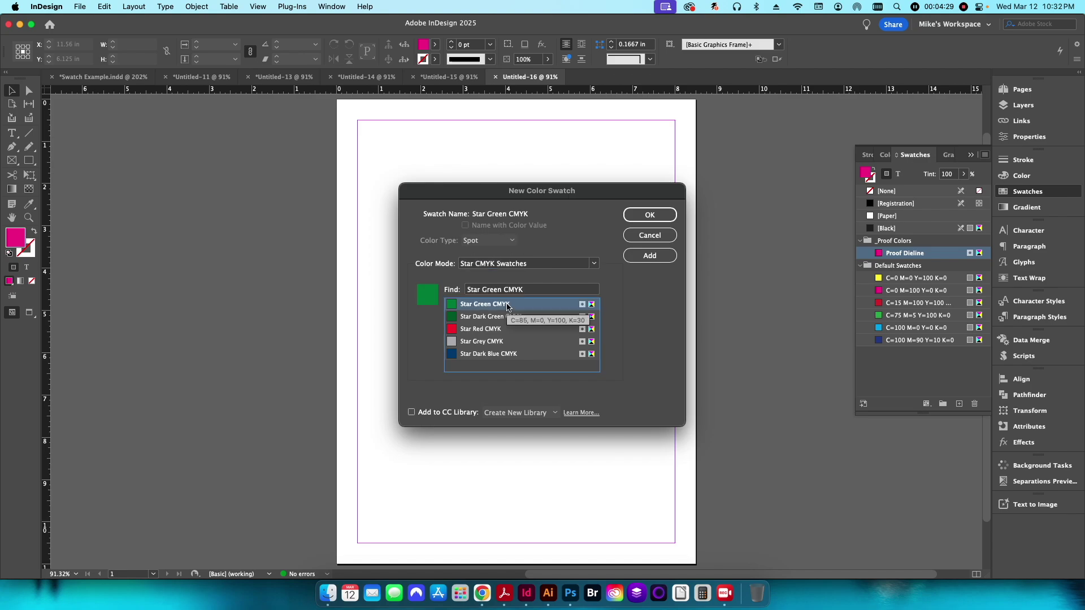
shift+click(508, 356)
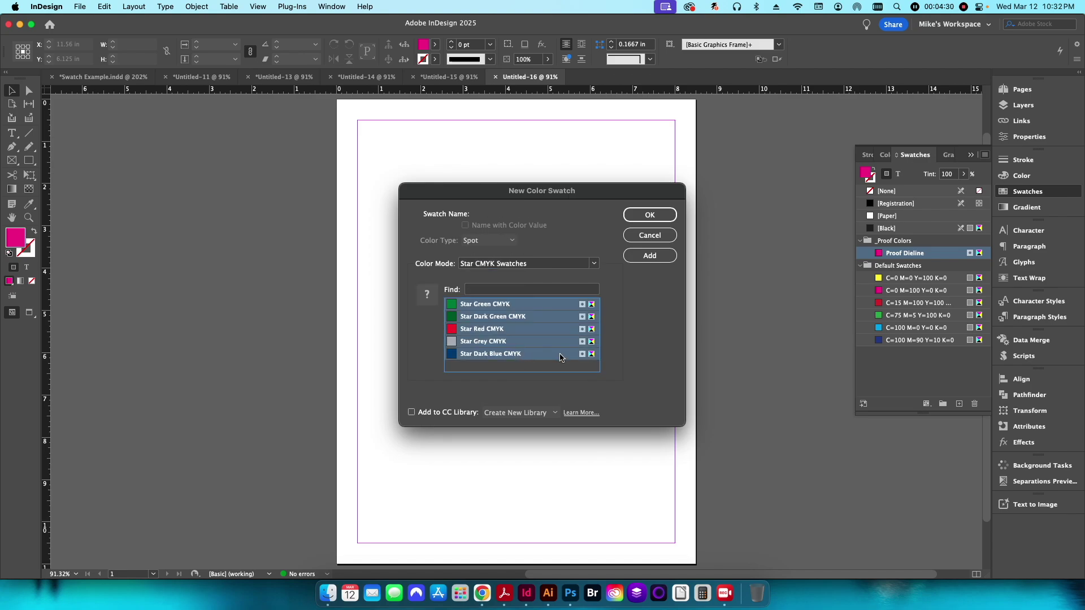
click(636, 256)
click(644, 253)
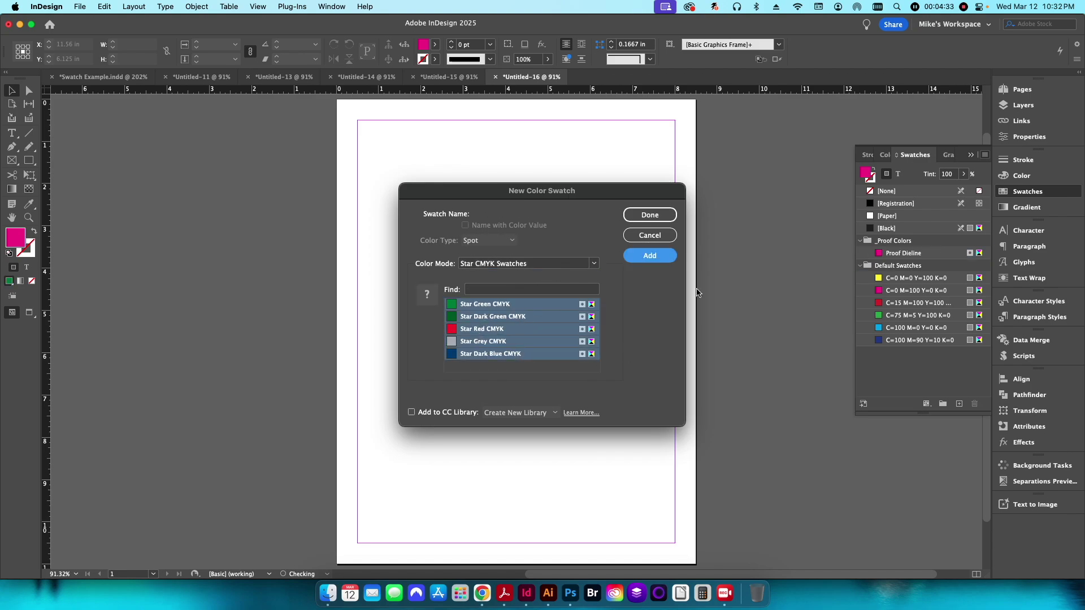
click(669, 215)
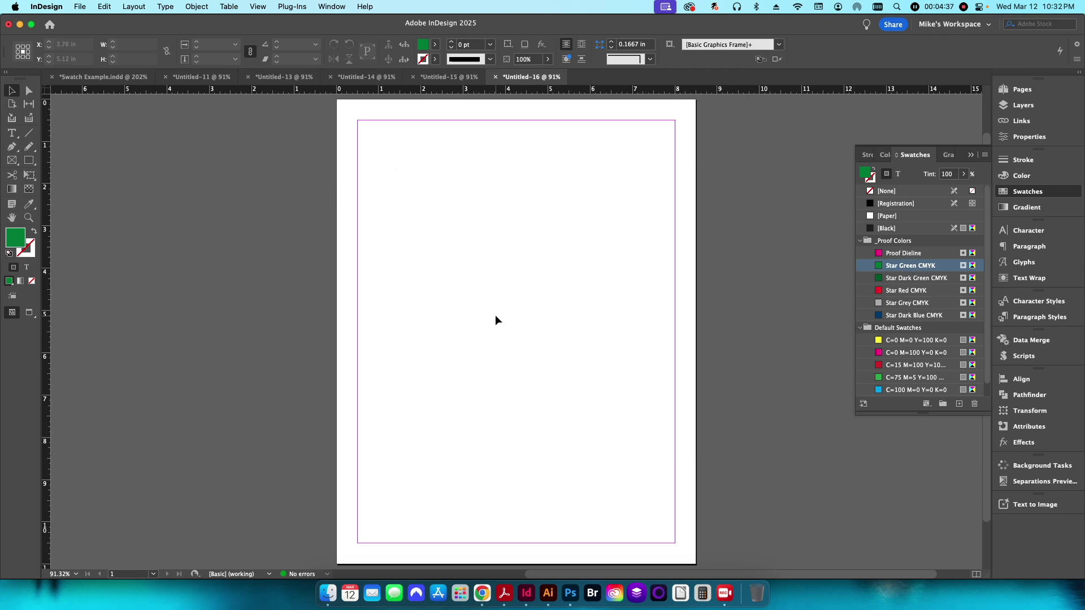
Step: In Finder, copy Star CMYK Swatches.ase and Star RGB Swatches.ase into Illustrator's Swatches folder, authorizing with the account password
key(super+h)
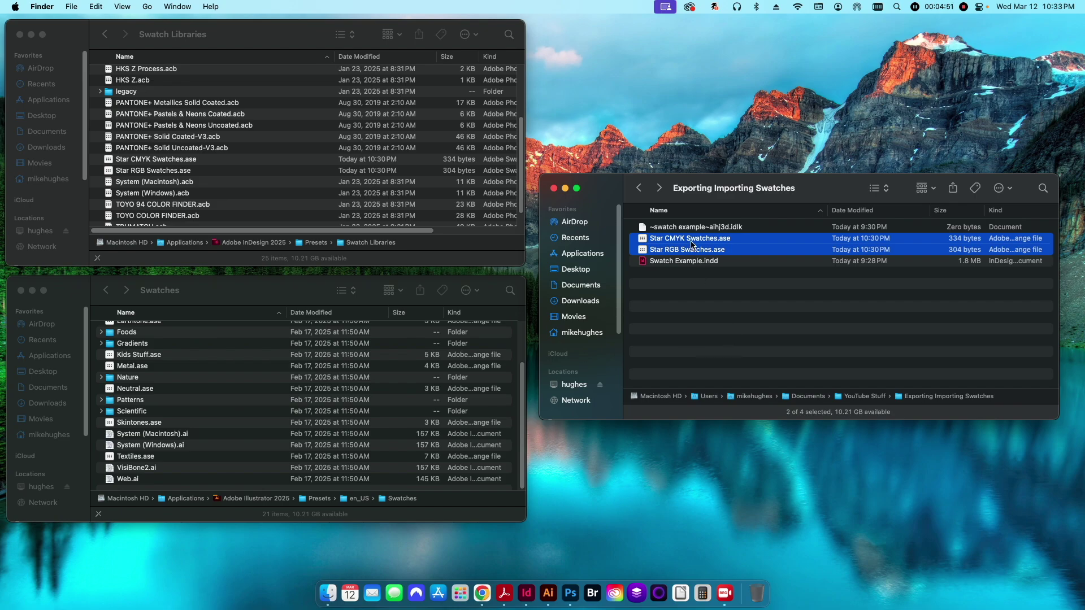
drag(692, 243, 390, 408)
text(•••••••••)
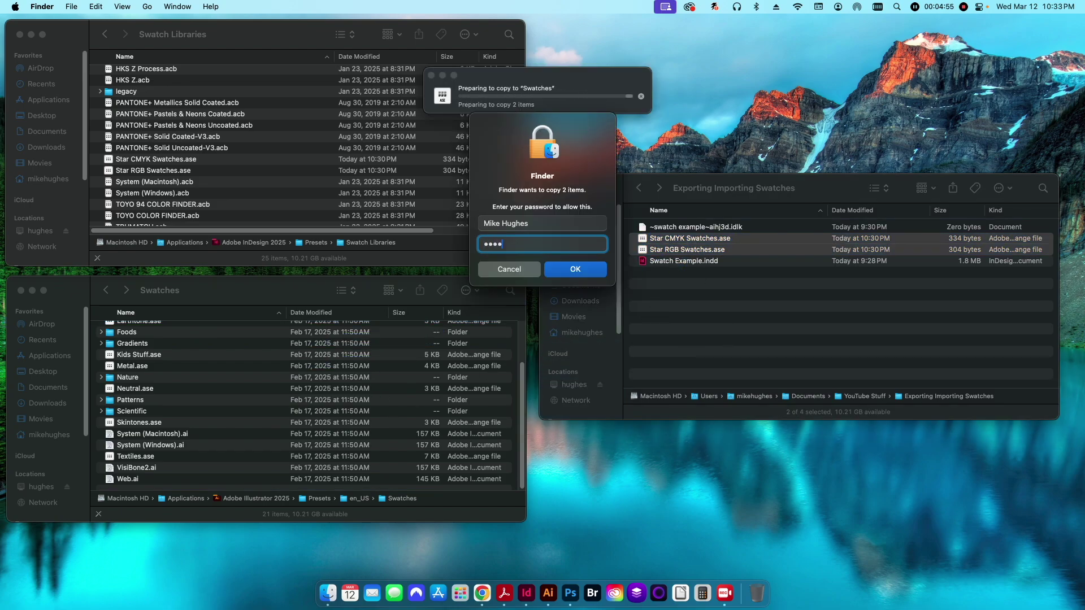
key(Return)
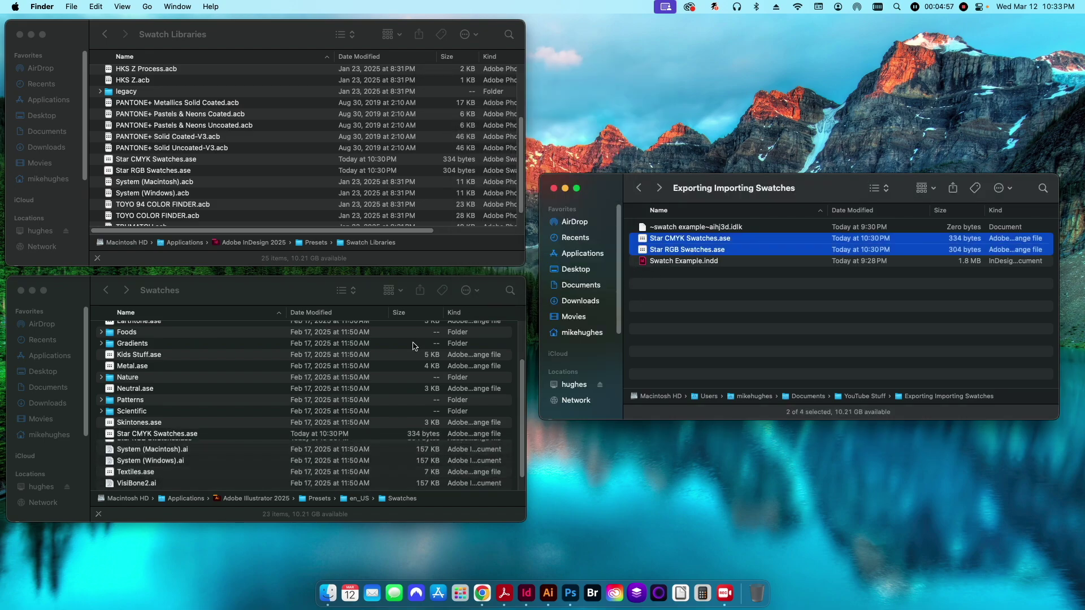
Step: Switch to Illustrator, close the open document and create a new Letter document, 8.5 x 11 in, in CMYK Color
click(547, 585)
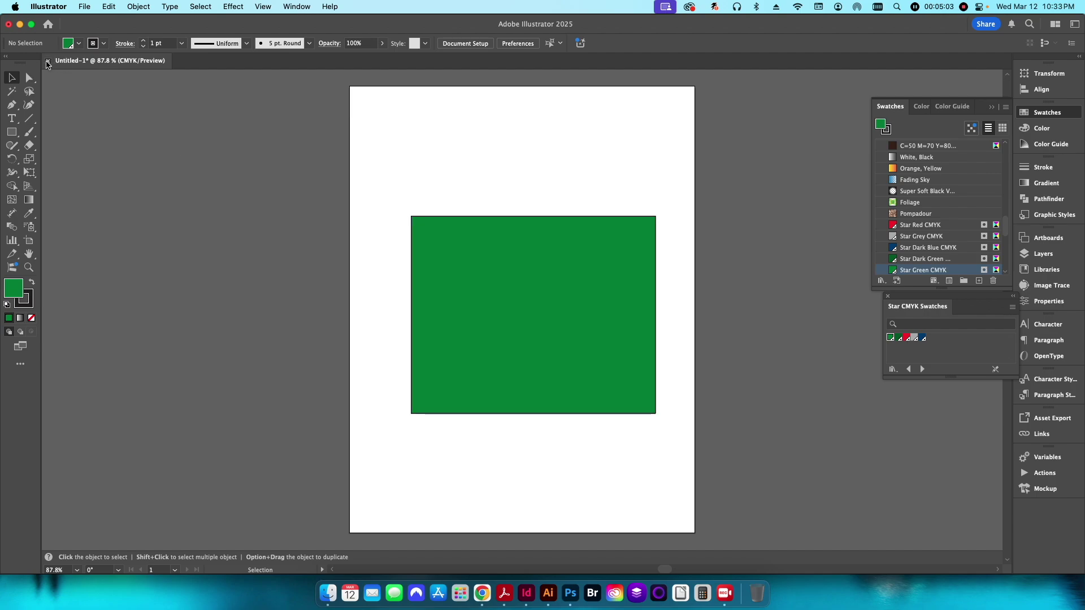
click(47, 61)
key(Return)
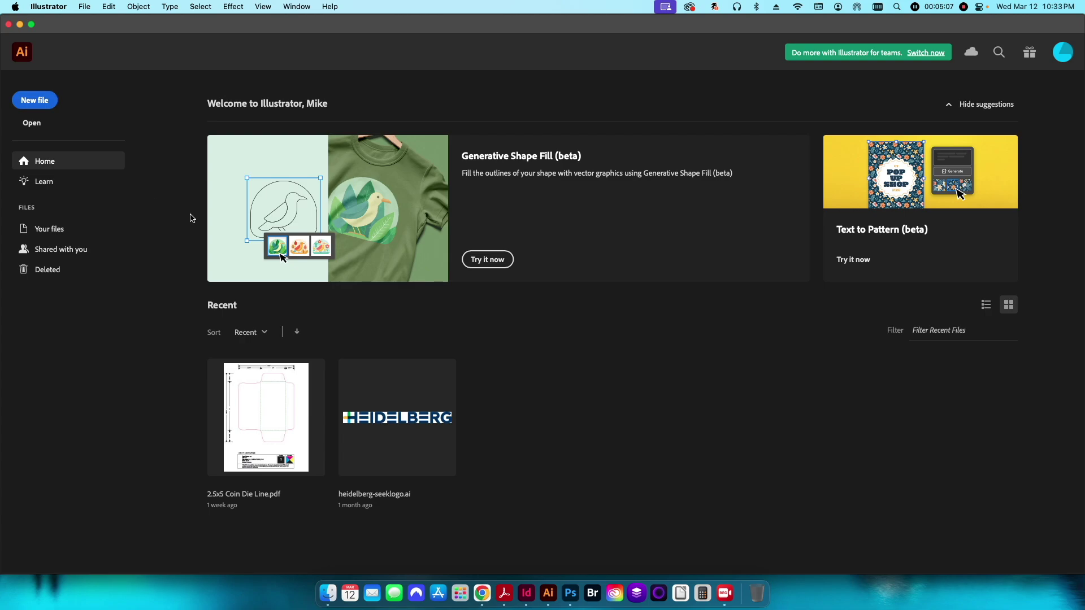
click(46, 106)
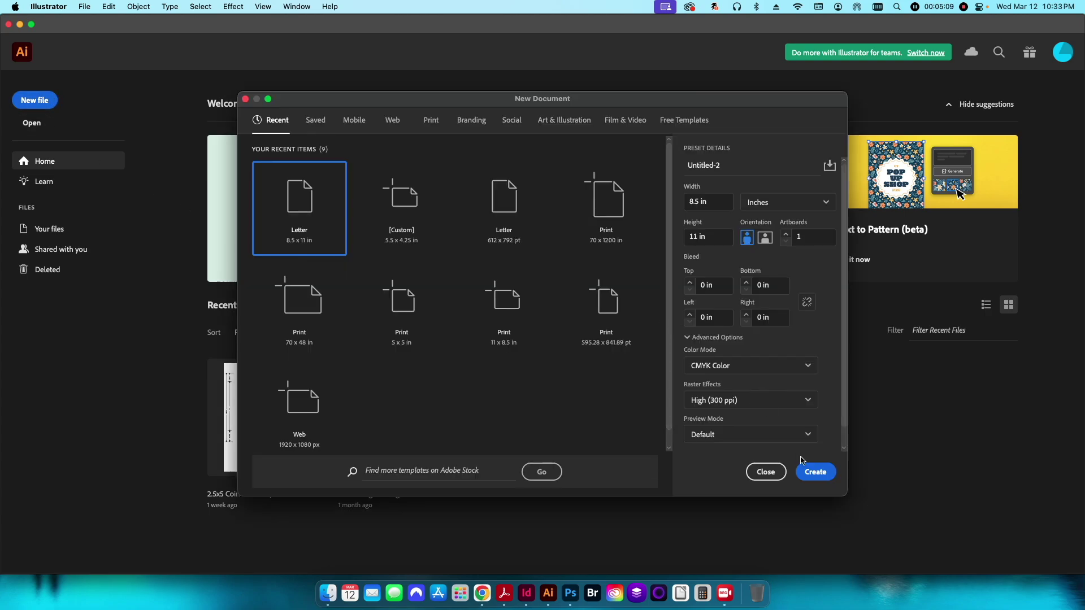
click(813, 471)
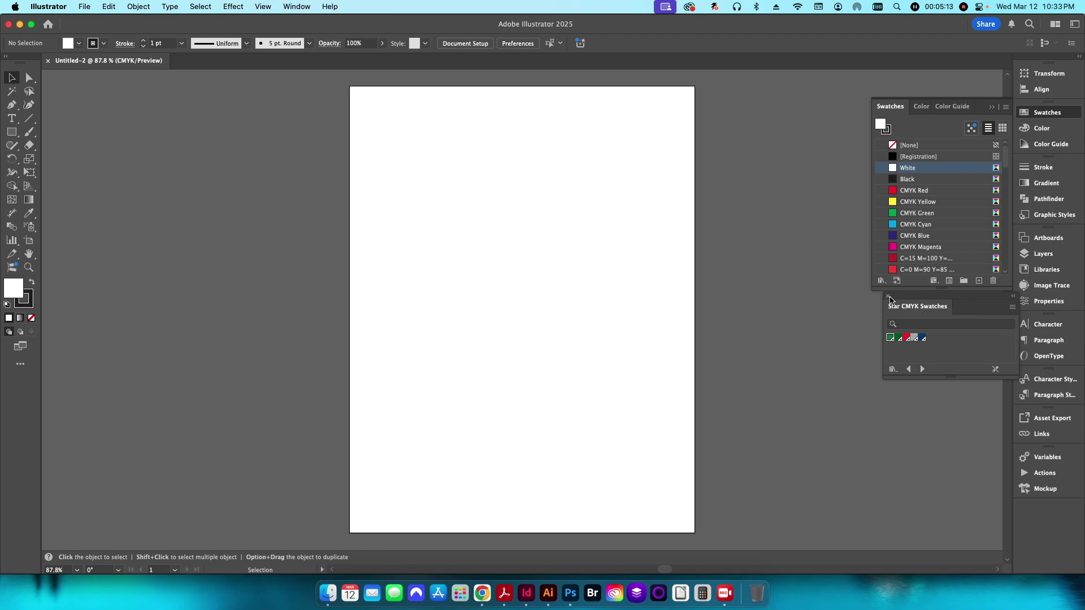
Step: Close the leftover Star CMYK Swatches library, then open Star CMYK Swatches and Star RGB Swatches from the installed swatch libraries
click(890, 297)
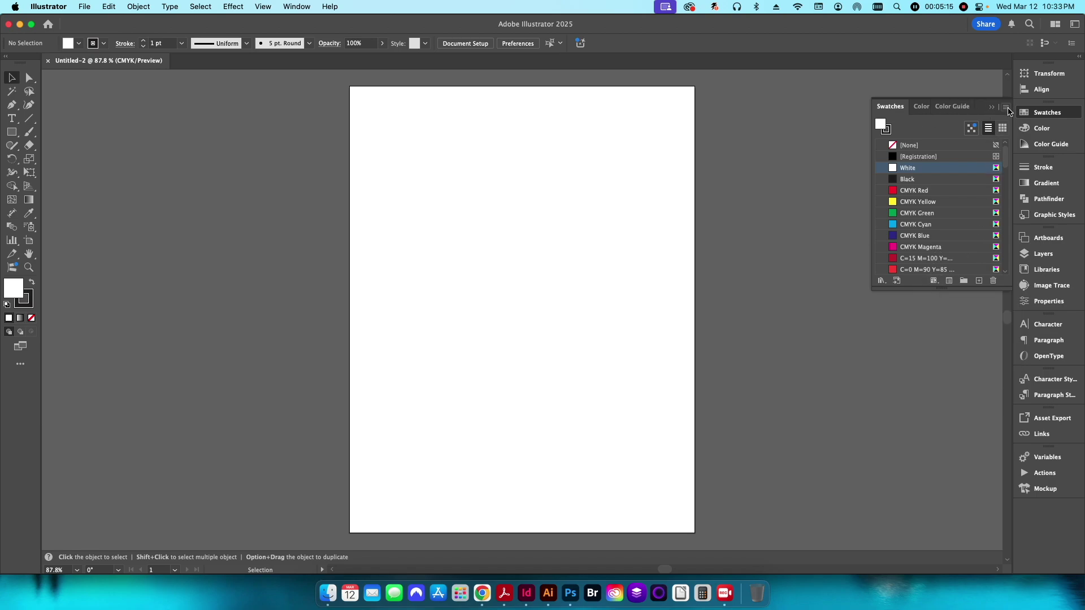
click(1007, 108)
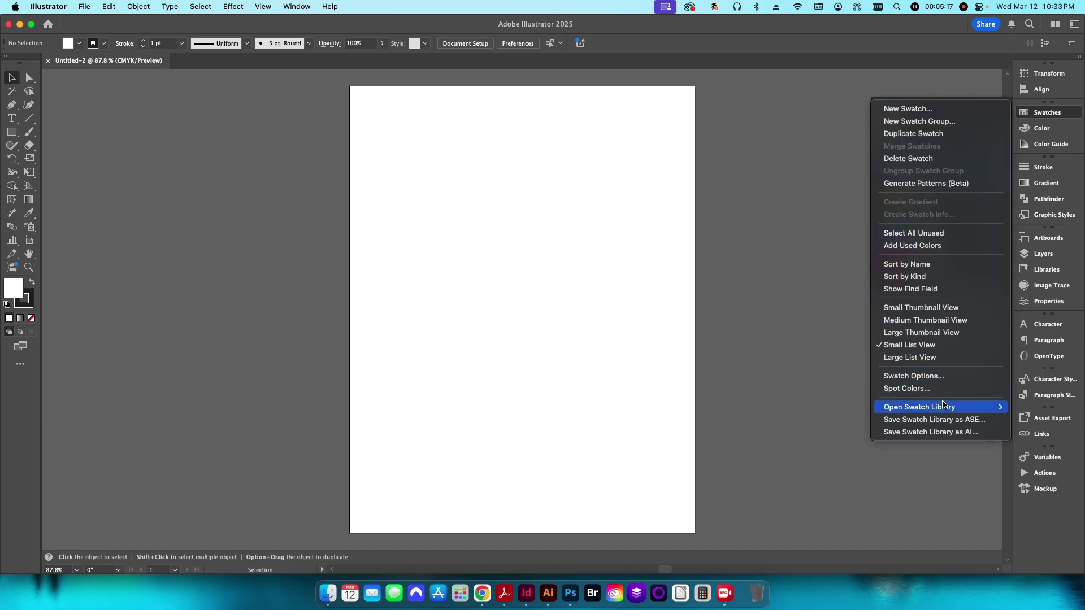
mouse_move(913, 408)
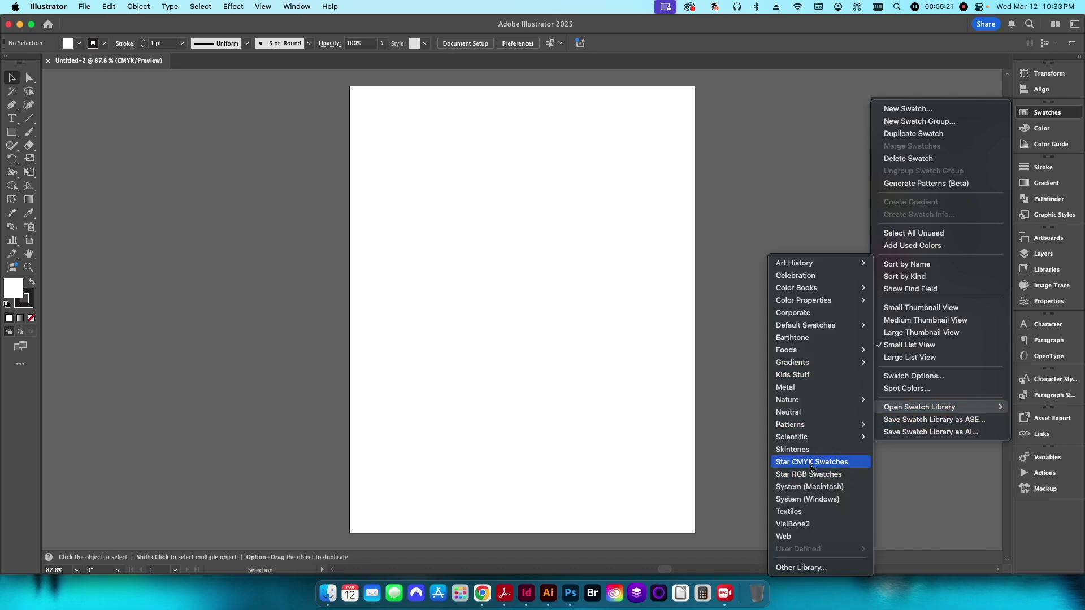
click(809, 468)
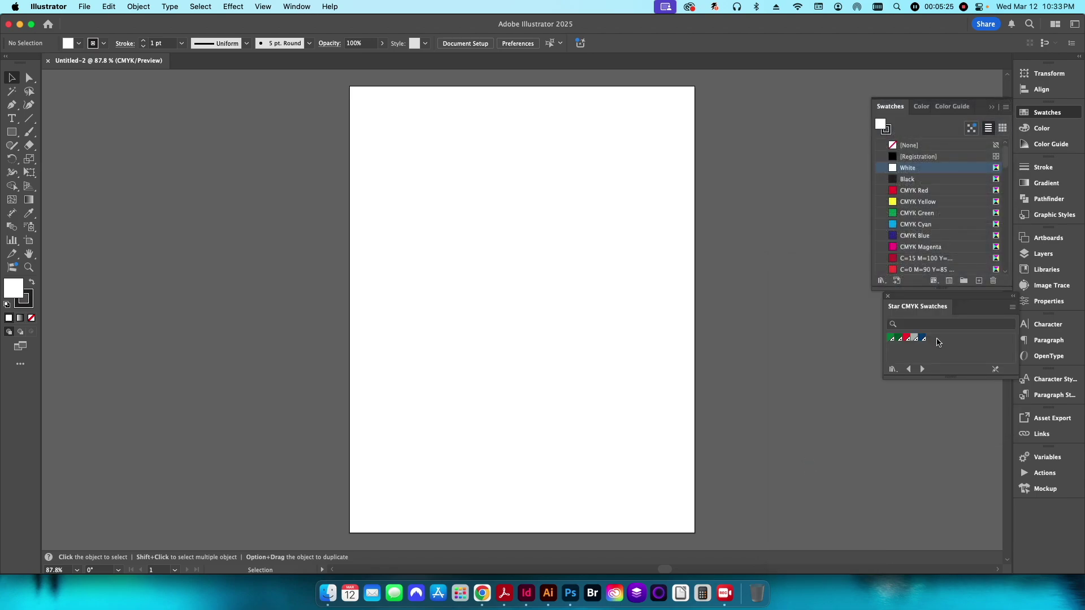
click(1005, 107)
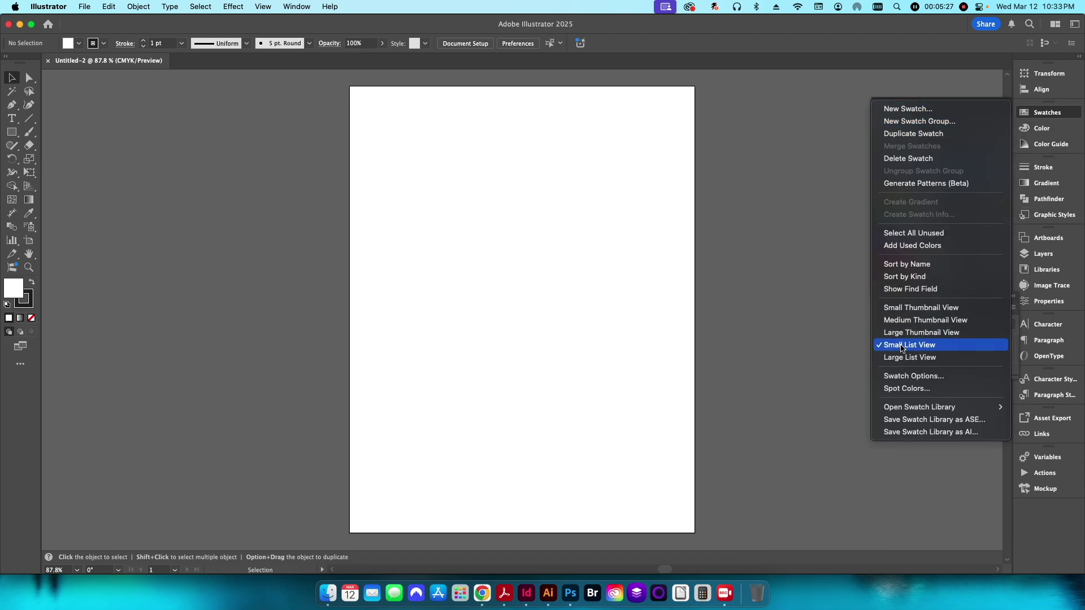
mouse_move(938, 407)
click(814, 475)
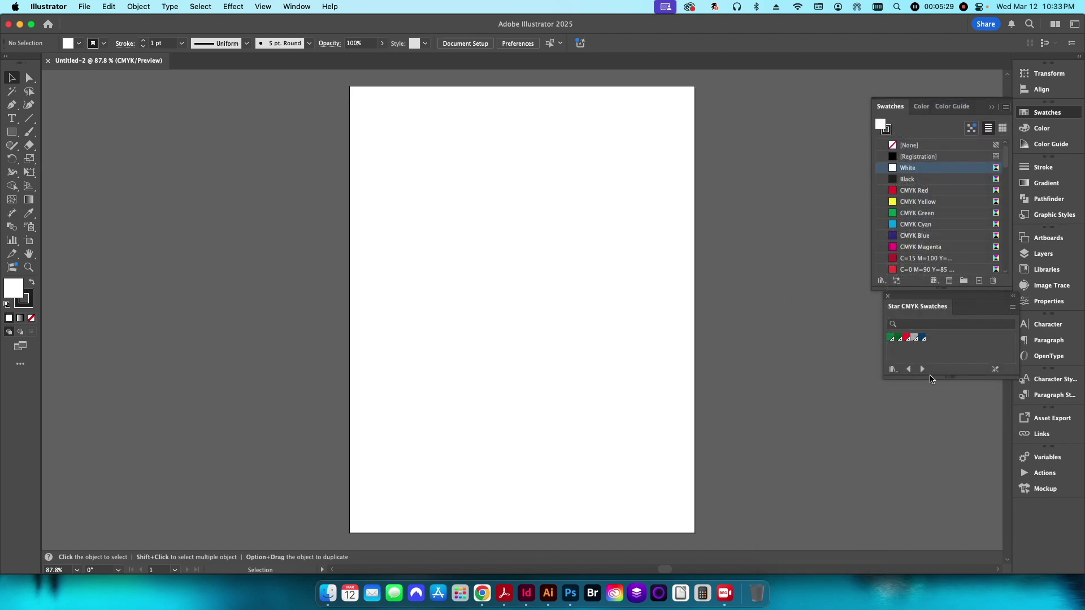
click(942, 308)
Step: Leave Illustrator and expand the Star CMYK Swatches group in Photoshop to view its colors, then hide Photoshop
key(super+h)
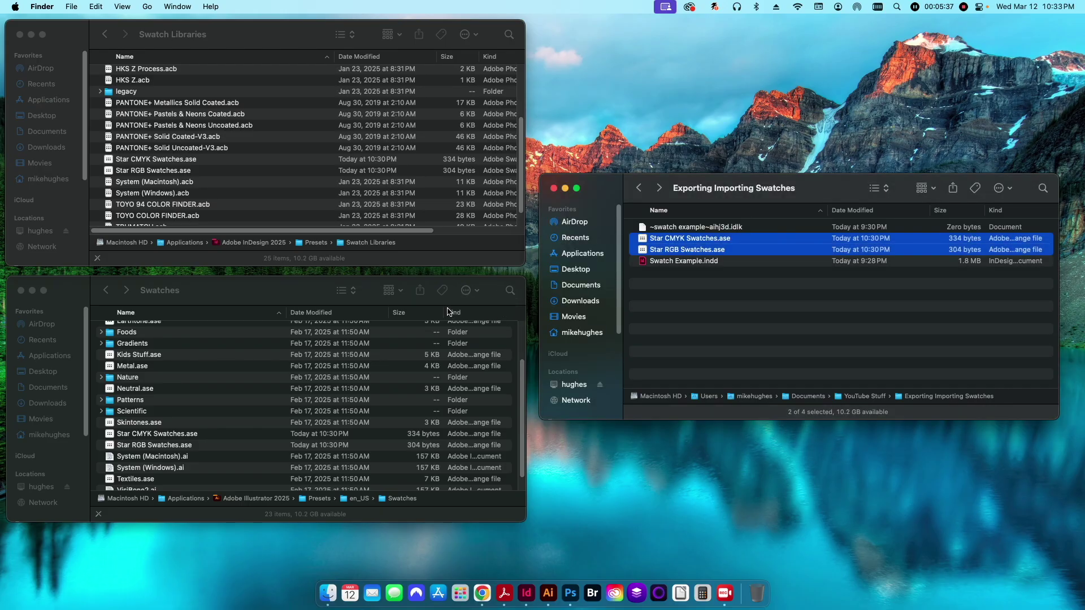
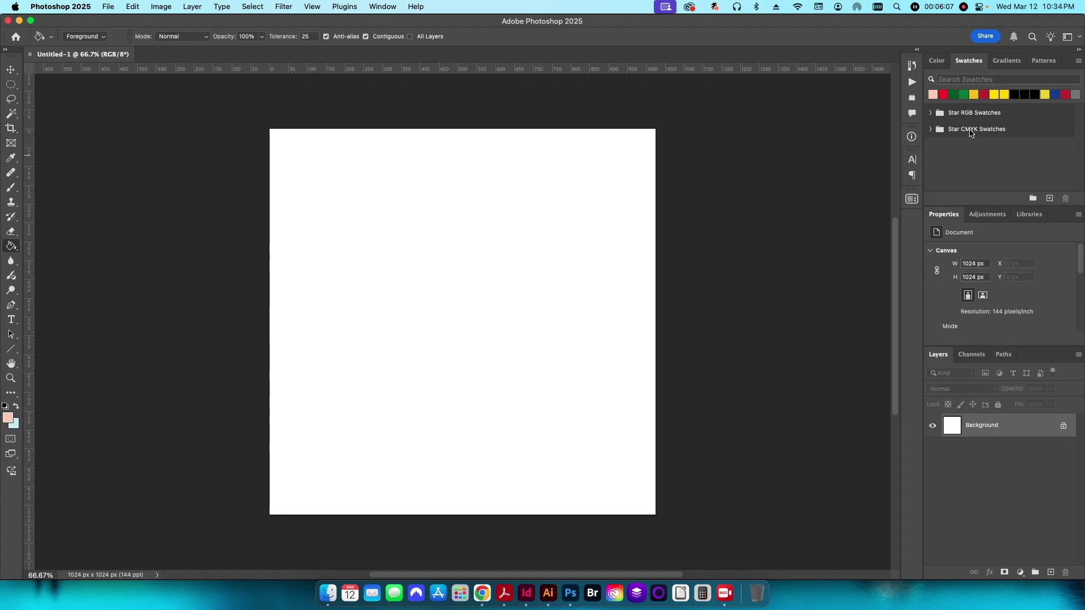
click(931, 129)
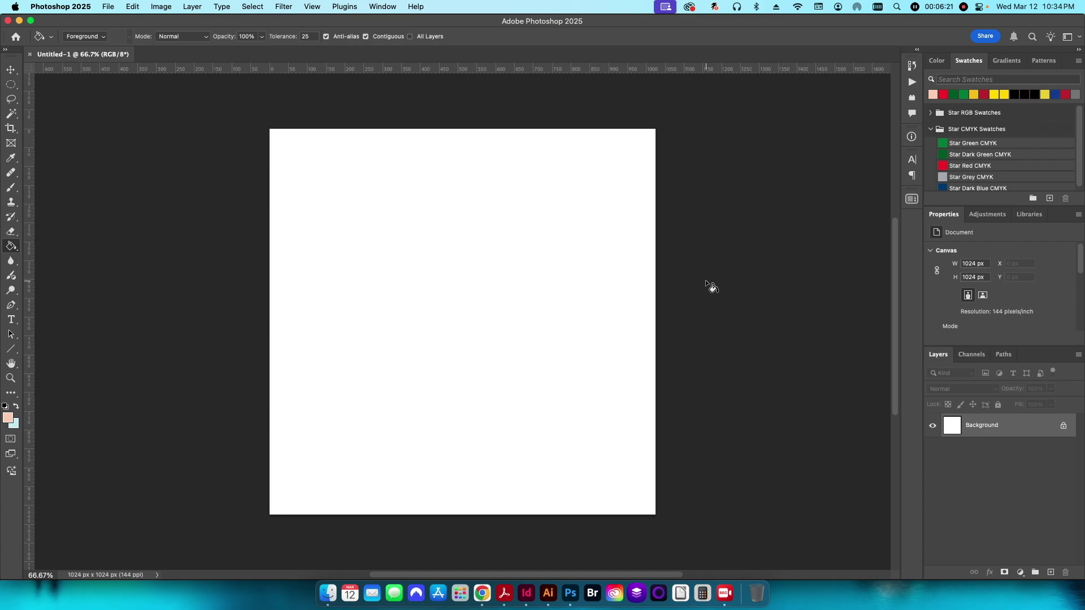
key(super+h)
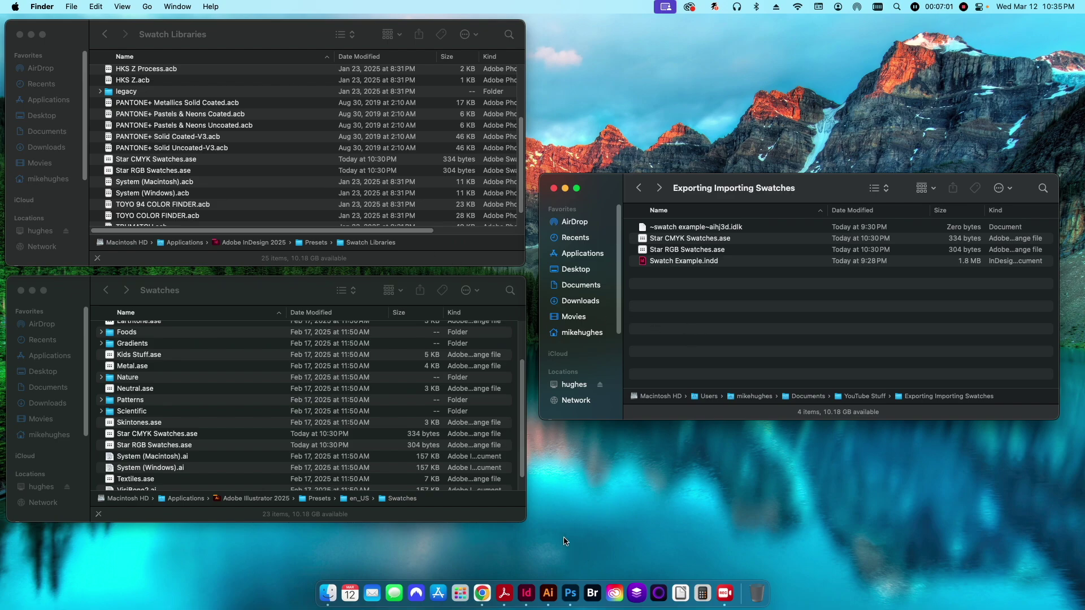
Step: Switch to InDesign and export Swatch Example.indd in Adobe PDF (Print) format as Swatch Example.pdf
click(527, 593)
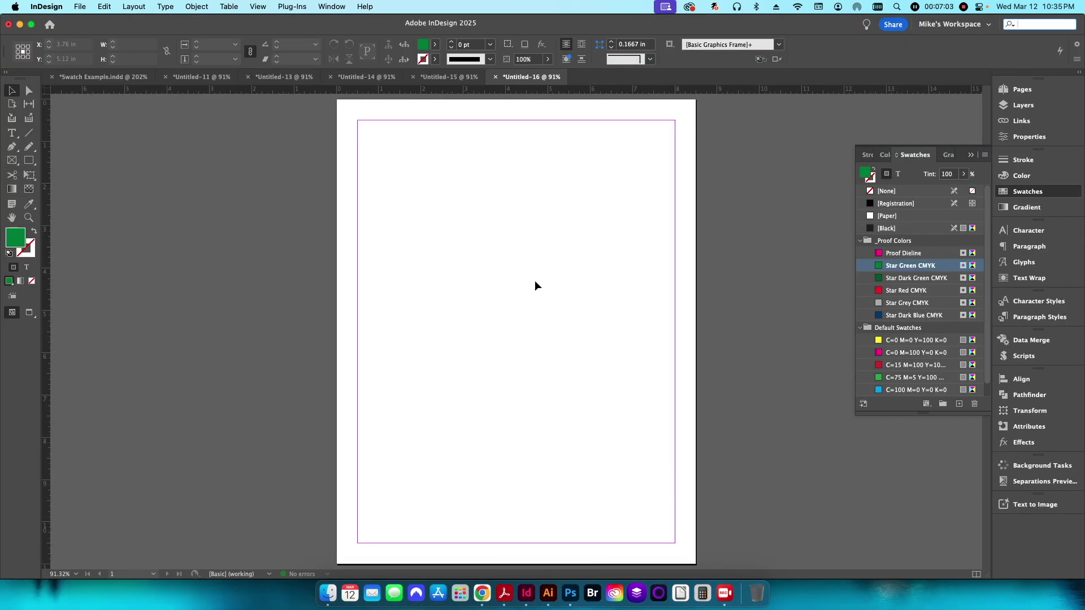
click(102, 77)
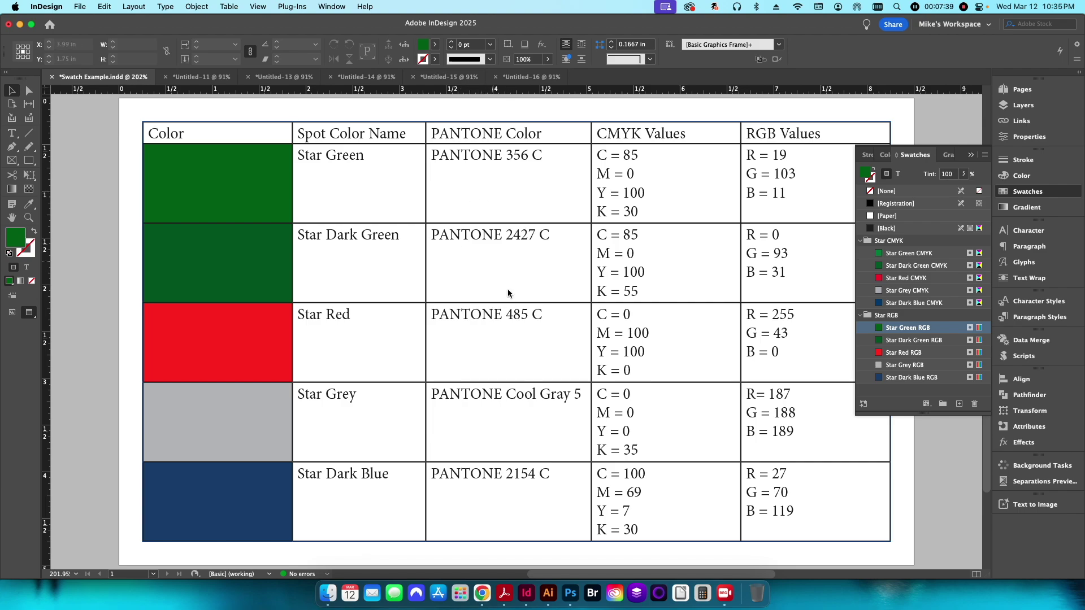
key(super+e)
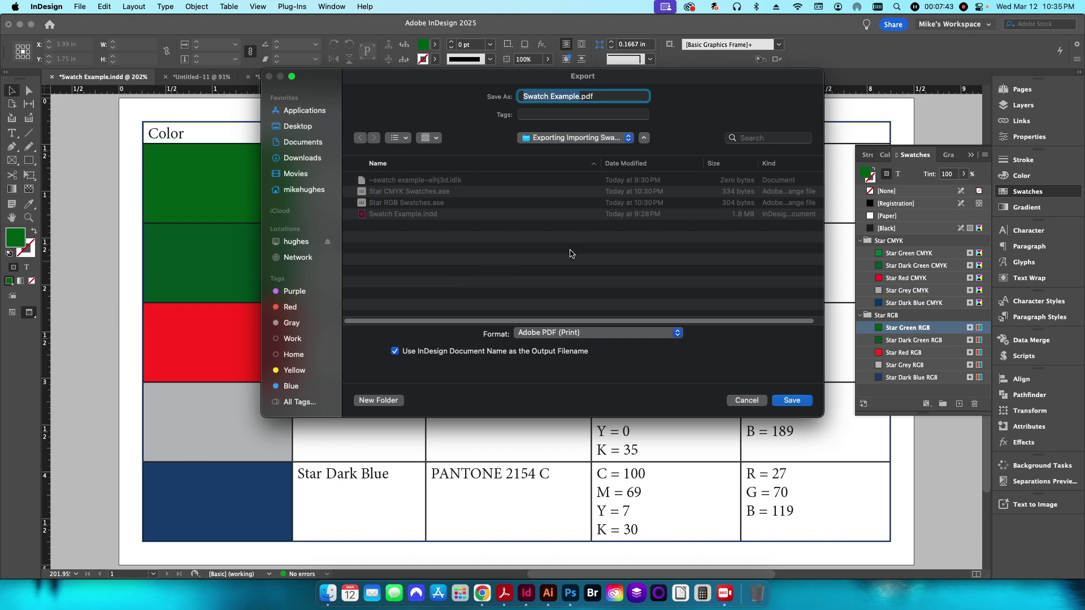
click(806, 400)
click(701, 480)
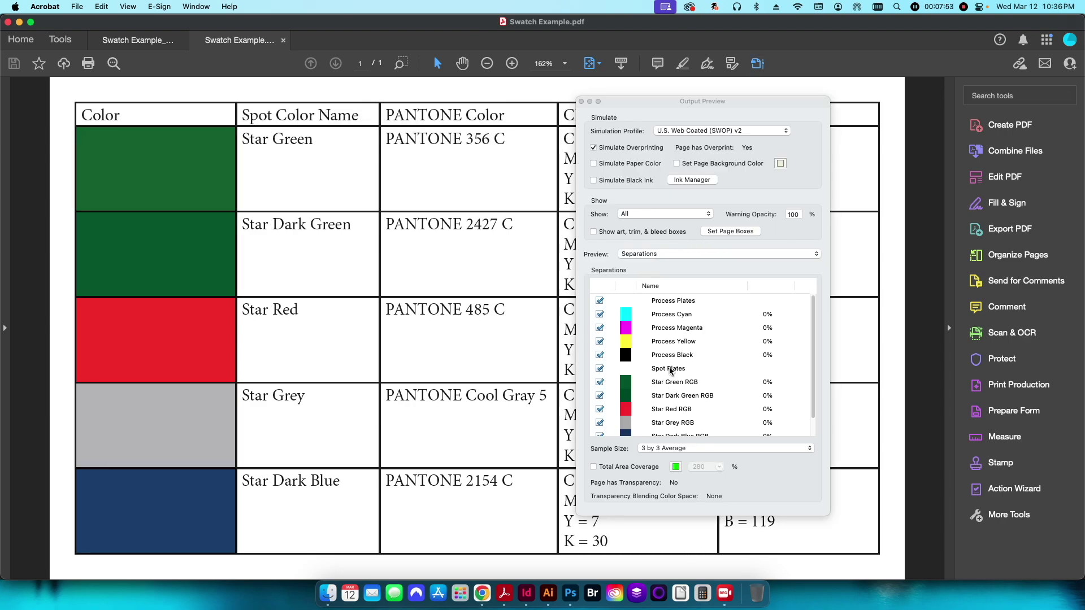
Step: Examine the spot plates of Swatch Example.pdf in Output Preview by sampling the table's color cells, then close the preview
scroll(684, 391, down, 1)
mouse_move(175, 251)
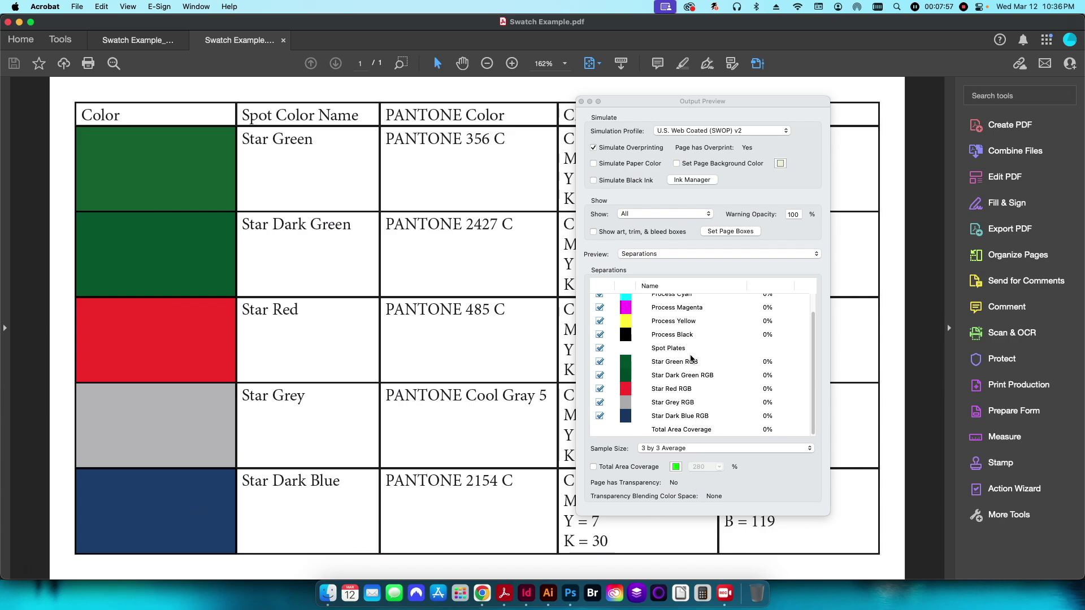
mouse_move(160, 159)
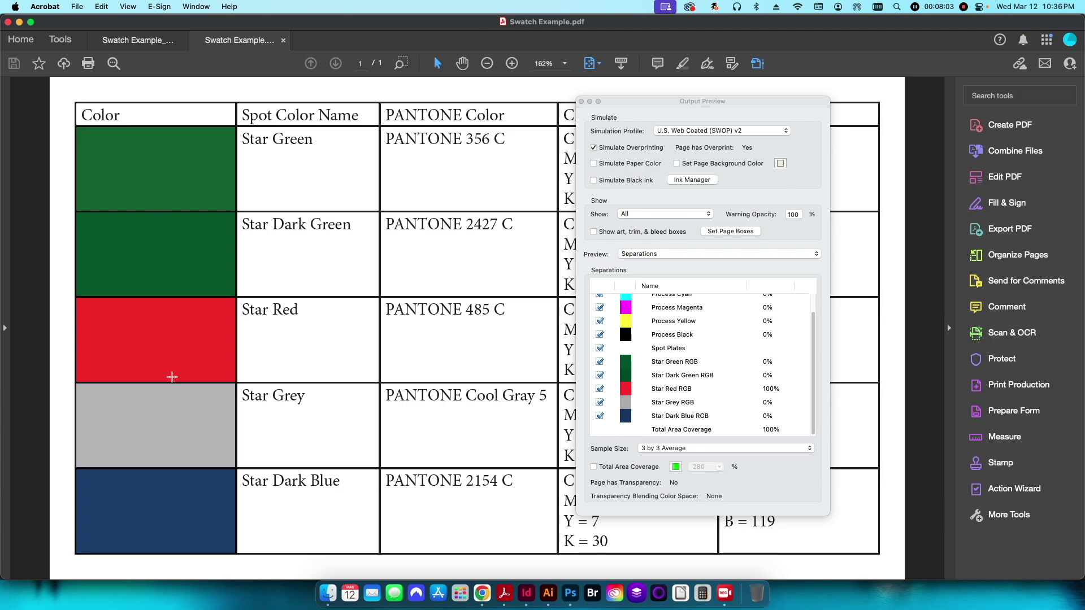
click(581, 101)
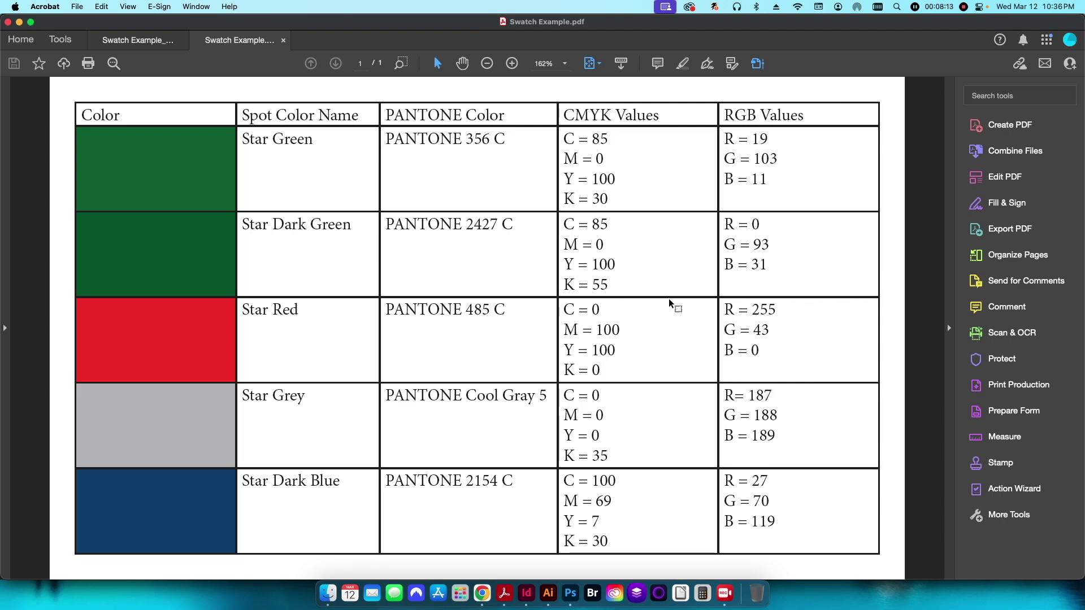
Step: Open Preflight and inspect the settings of the Map Star Company Colors to PANTONE fixup without changing them
click(998, 390)
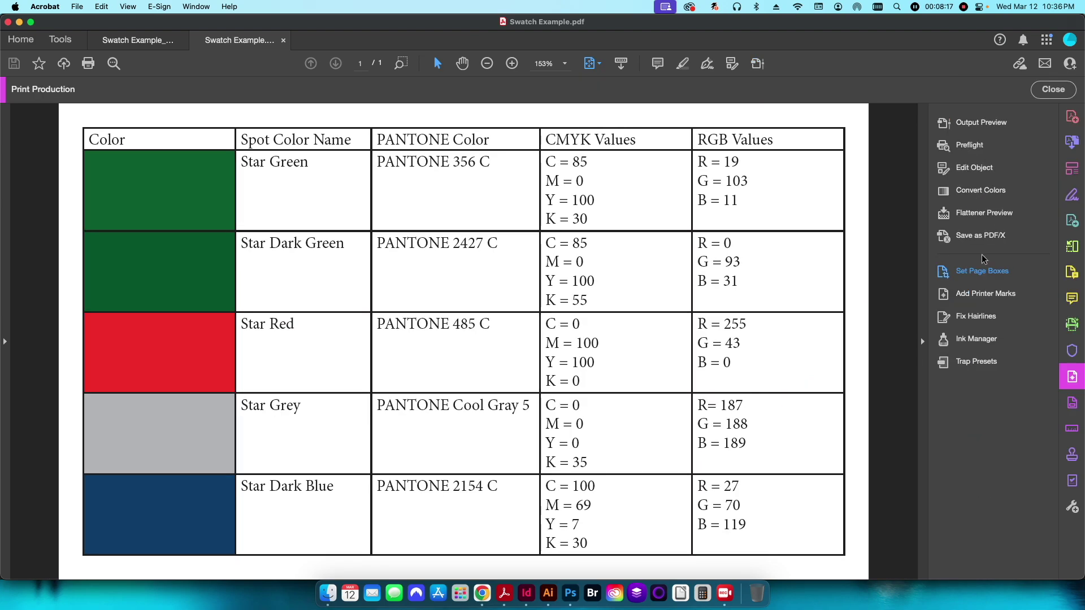
click(970, 145)
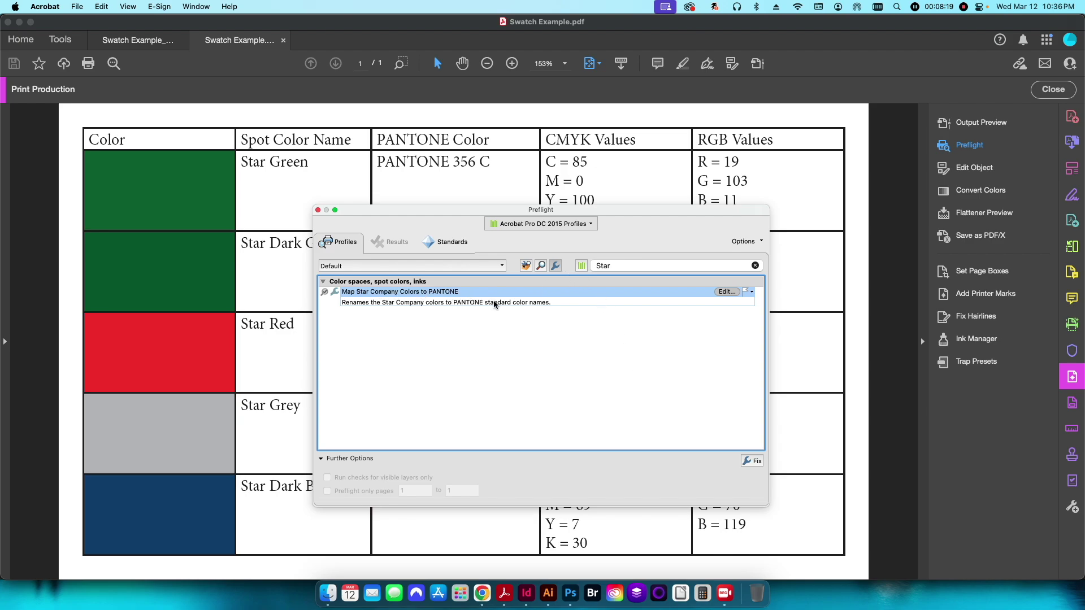
click(726, 292)
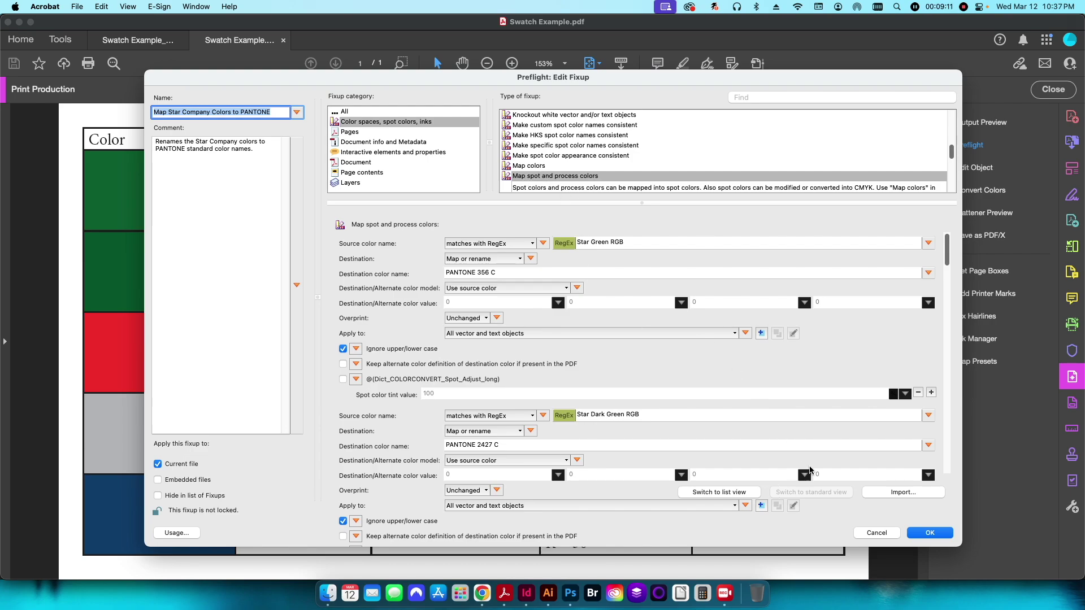
click(877, 532)
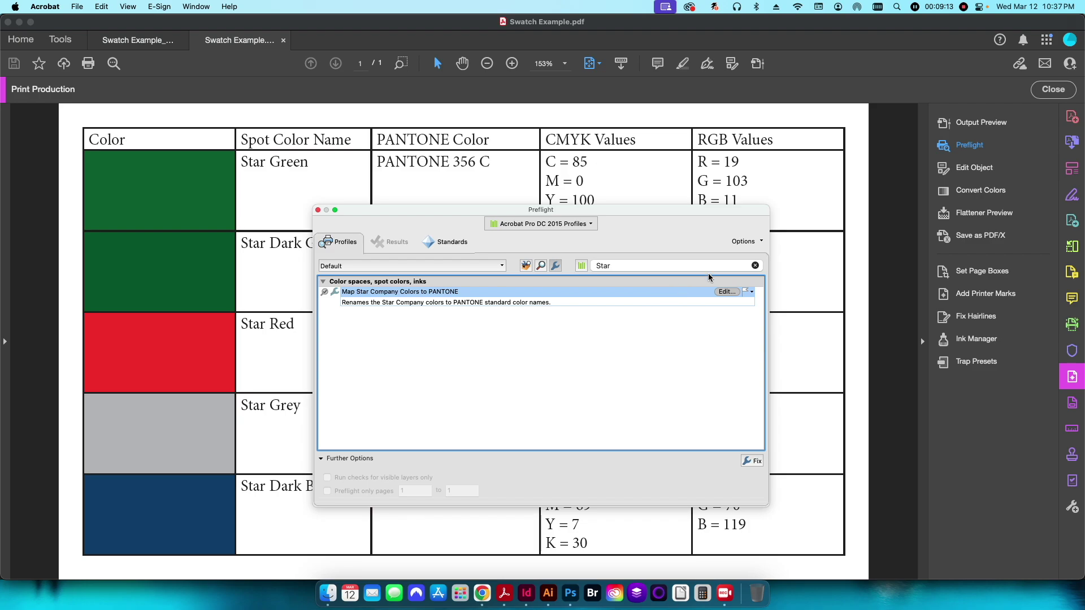
Step: View the Create Fixup settings from Preflight's options and cancel without creating a fixup
click(745, 242)
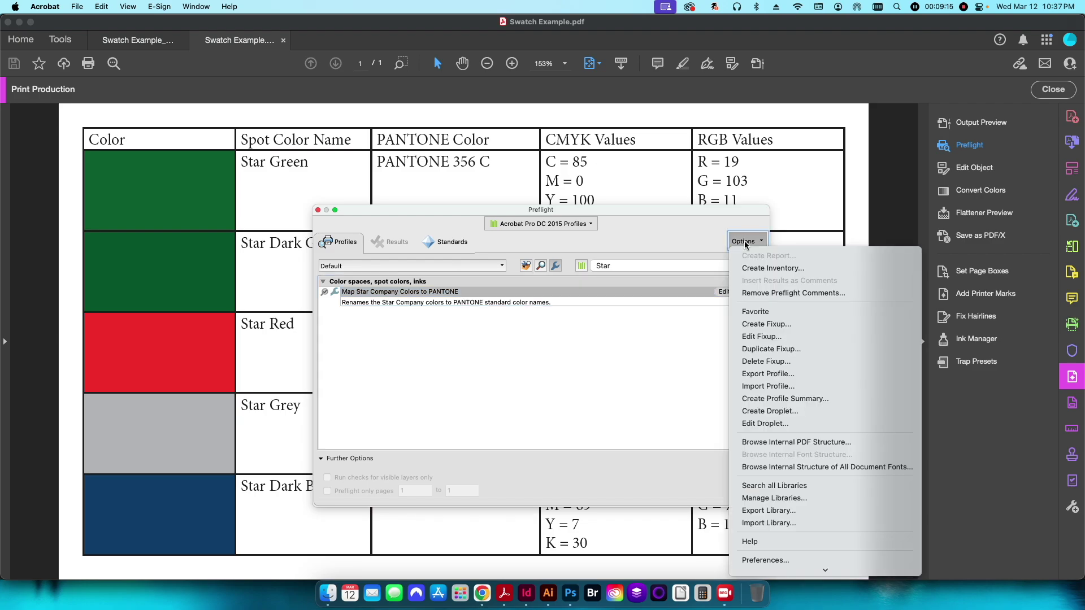
click(746, 243)
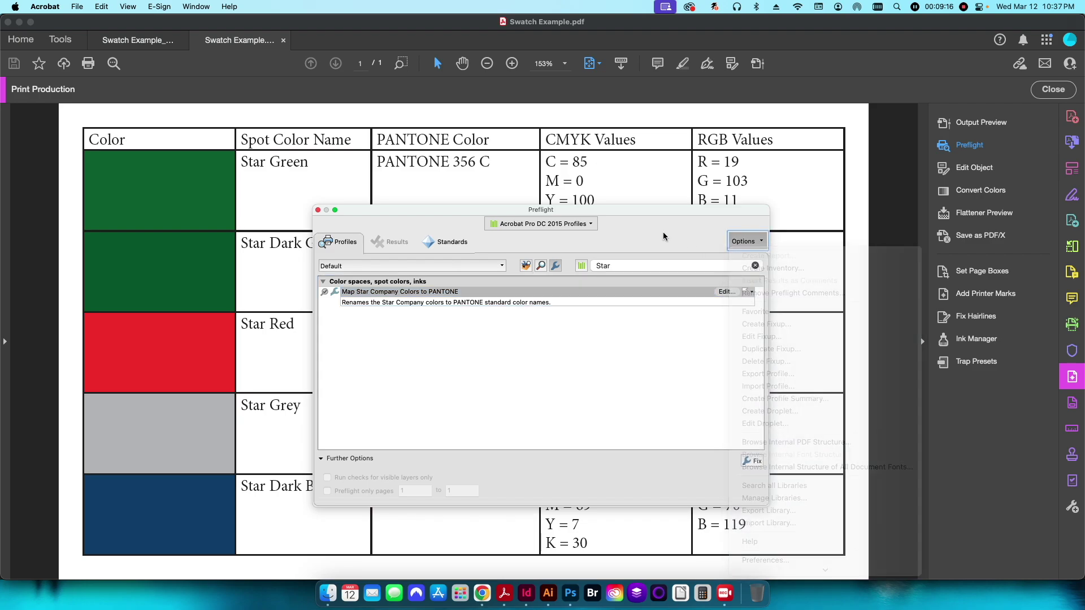
click(555, 271)
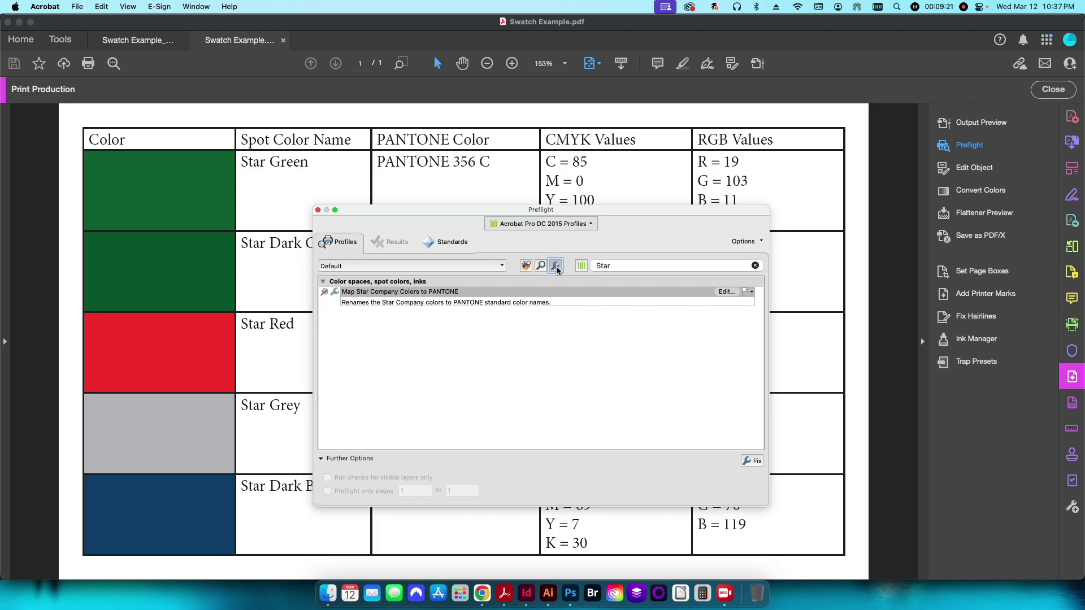
click(734, 245)
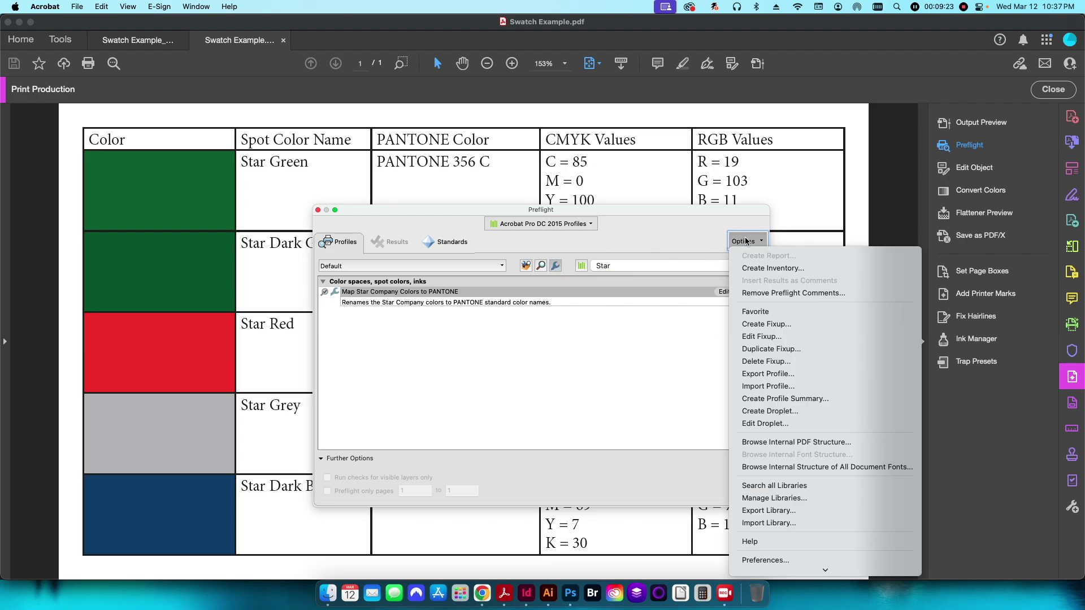
click(766, 323)
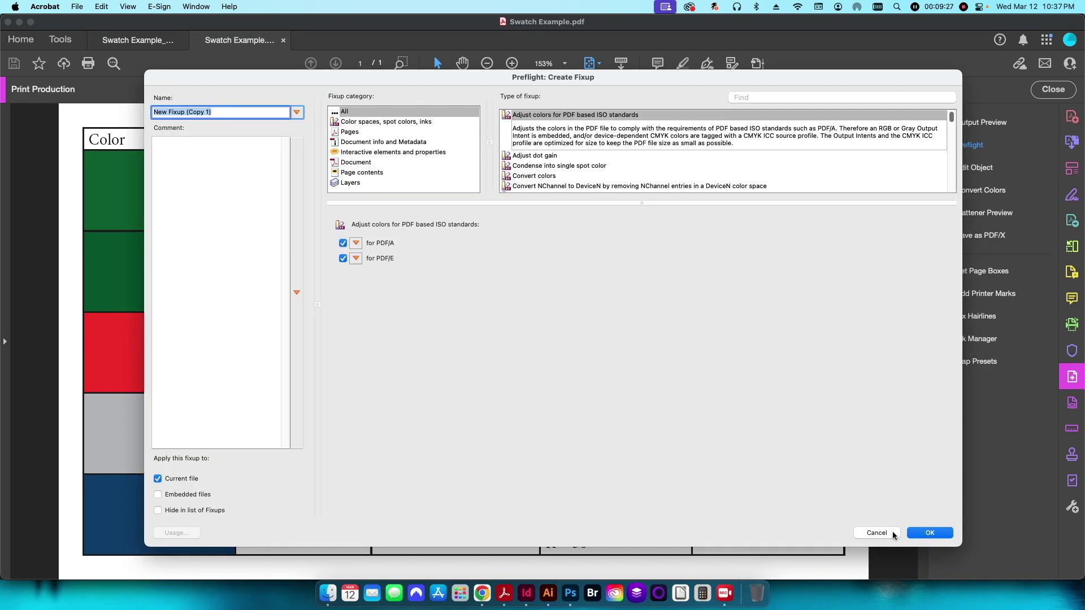
click(891, 533)
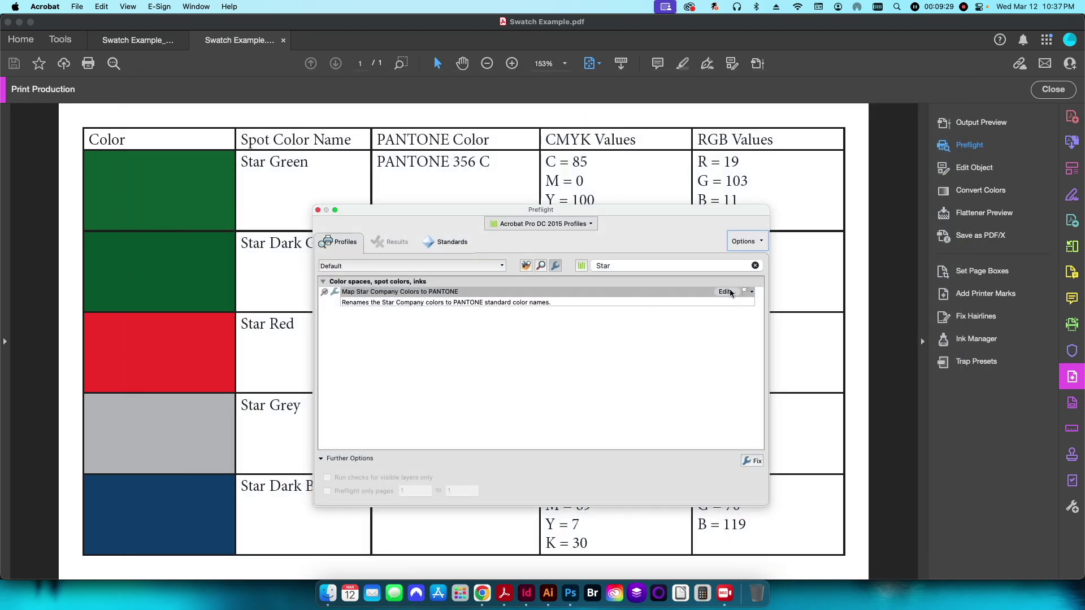
Step: Open the Map Star Company Colors to PANTONE fixup for editing and review its mappings in list view, keeping Map or rename for Star Green RGB
click(726, 291)
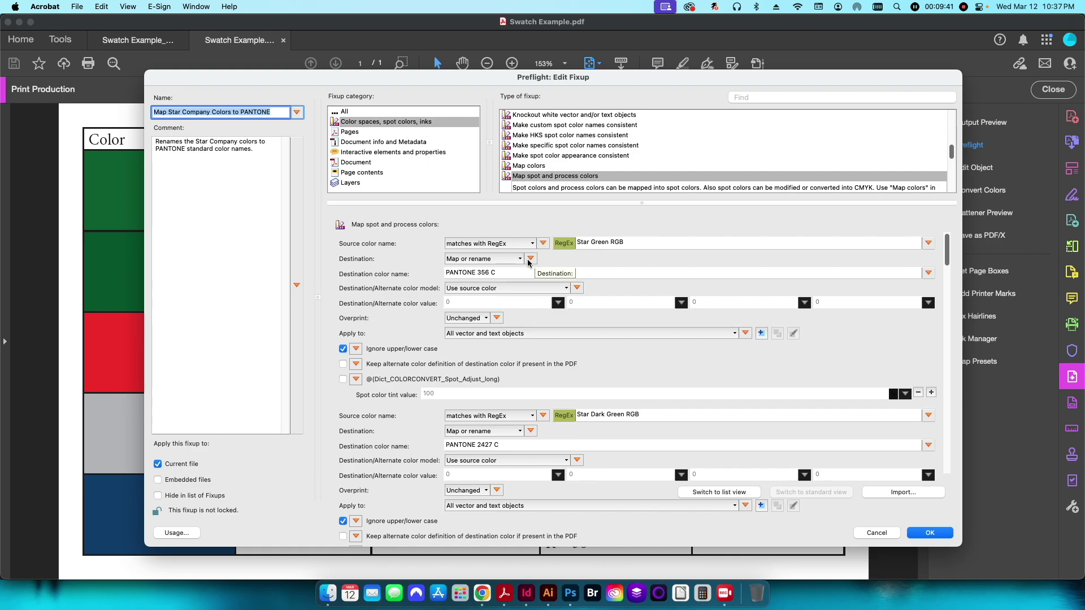
click(690, 488)
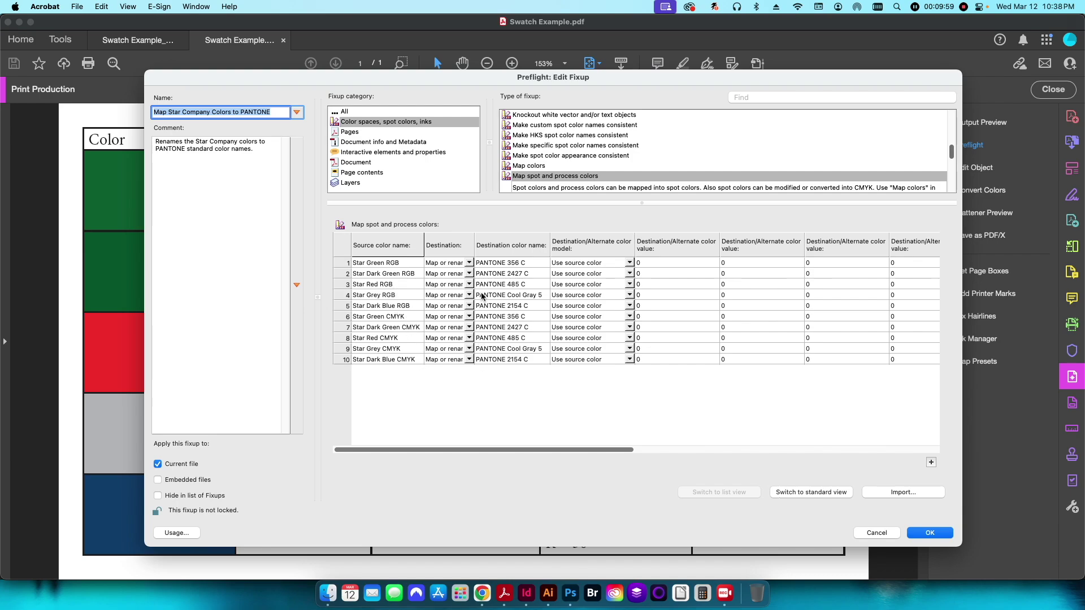
click(468, 264)
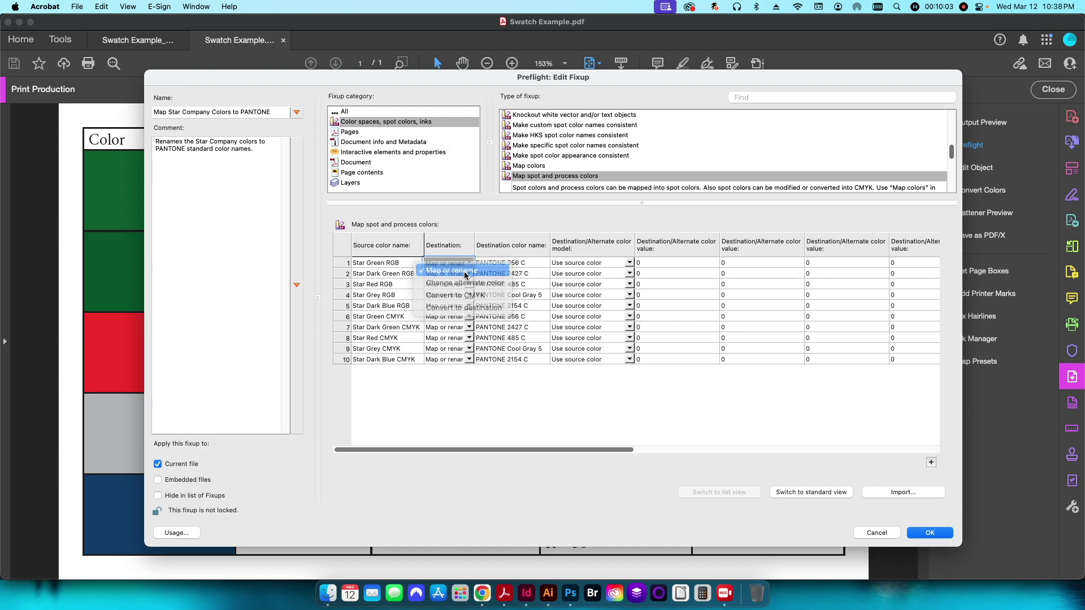
click(466, 271)
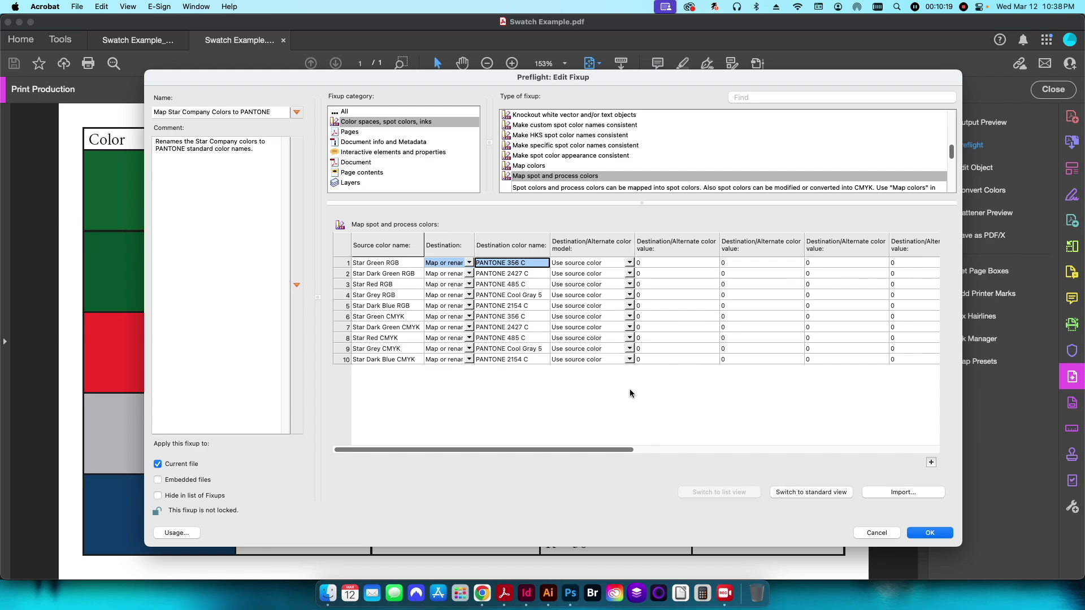
drag(604, 446, 658, 448)
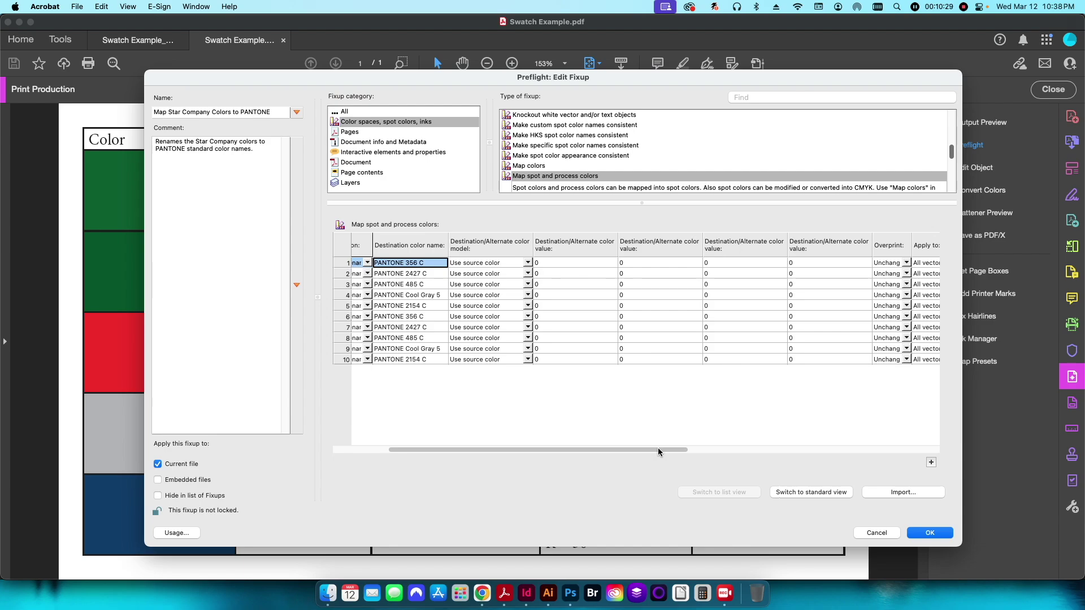
drag(658, 447, 890, 452)
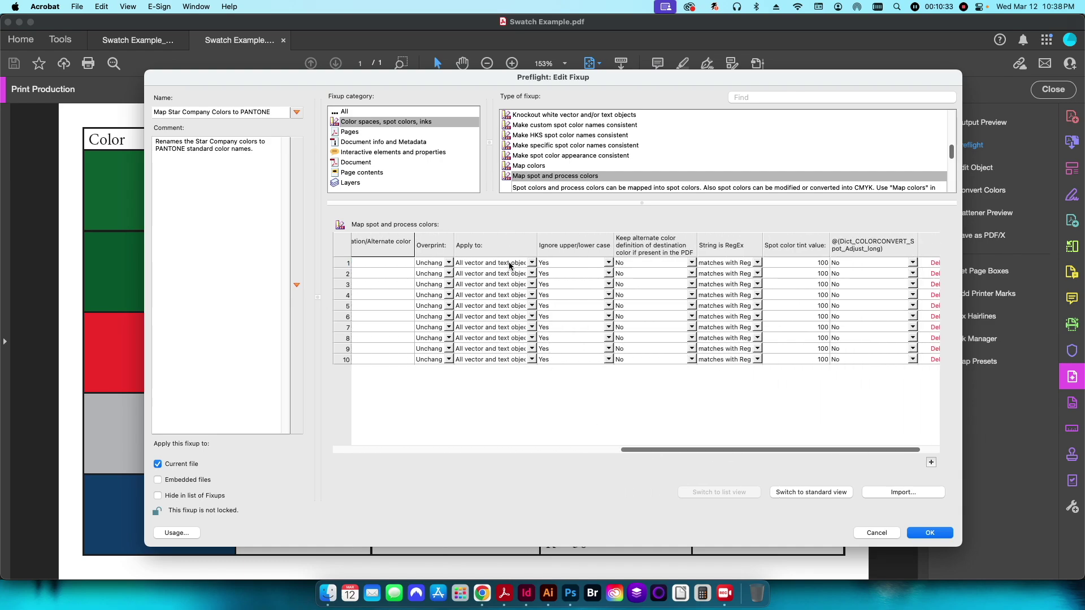
Step: Review the first mapping's object scope and string matching choices, keeping All vector and text objects and matches with RegEx
click(492, 263)
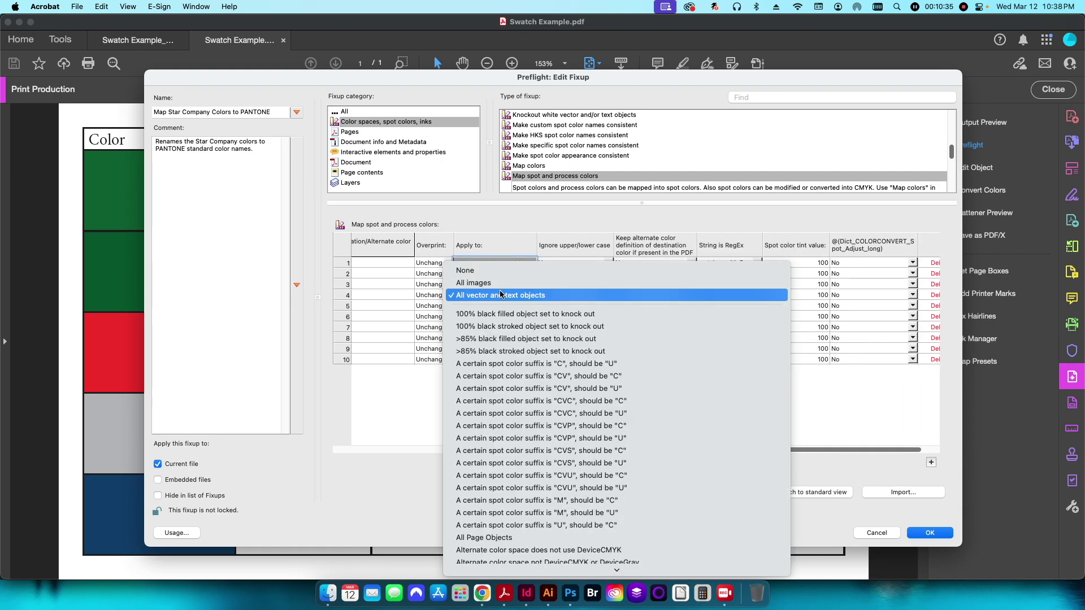
click(507, 296)
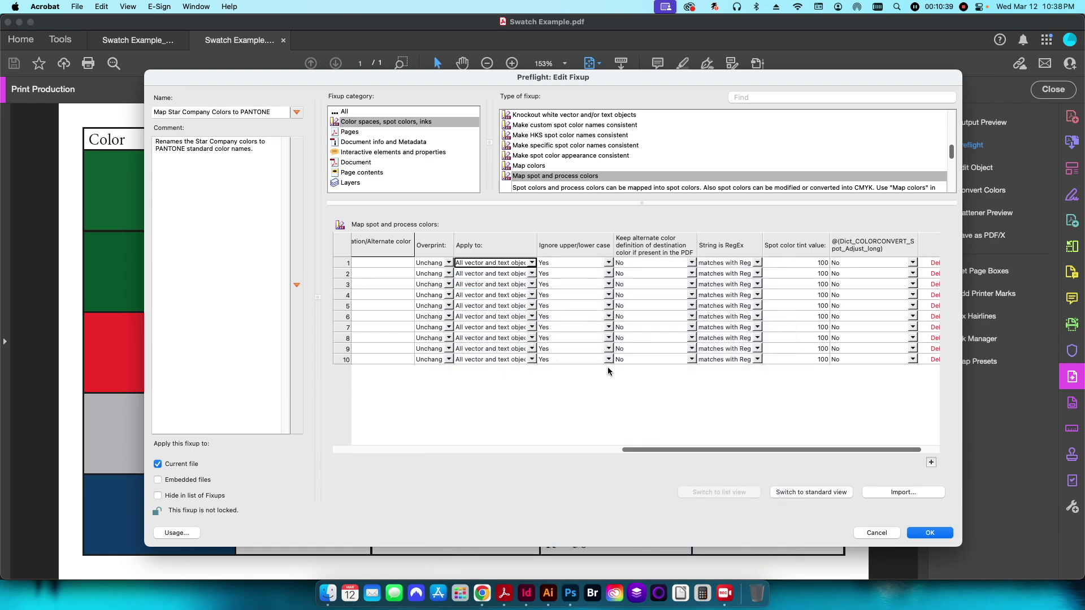
click(519, 265)
click(503, 295)
scroll(669, 446, right, 3)
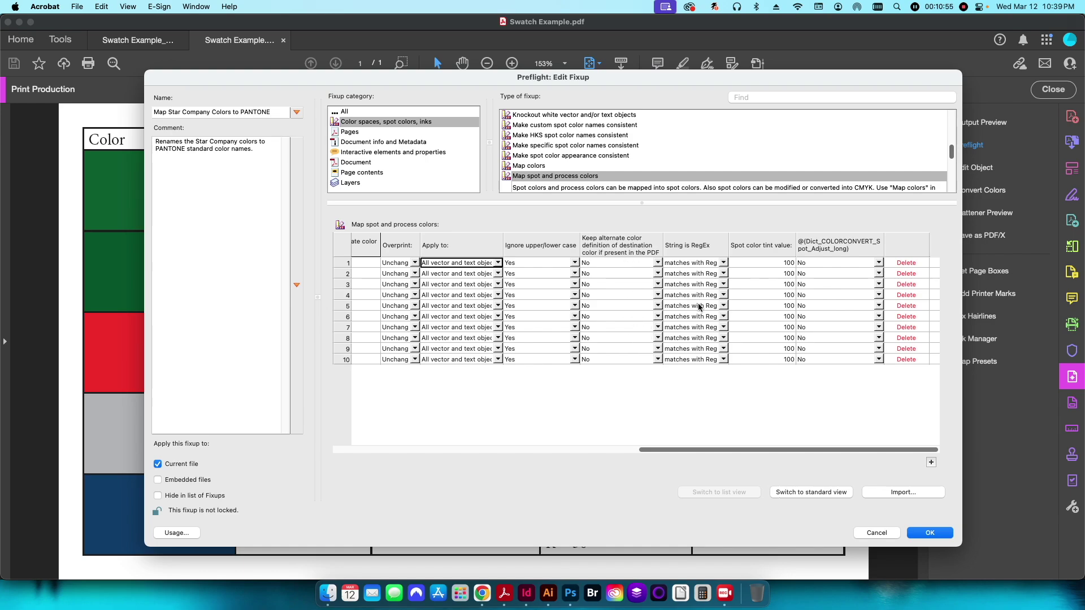
click(713, 266)
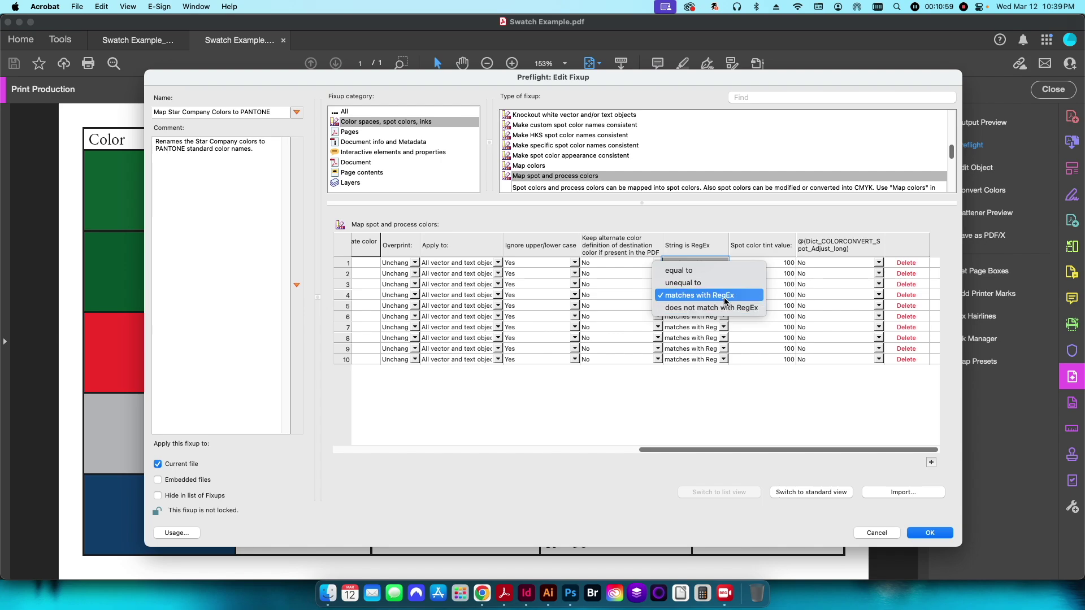
click(685, 408)
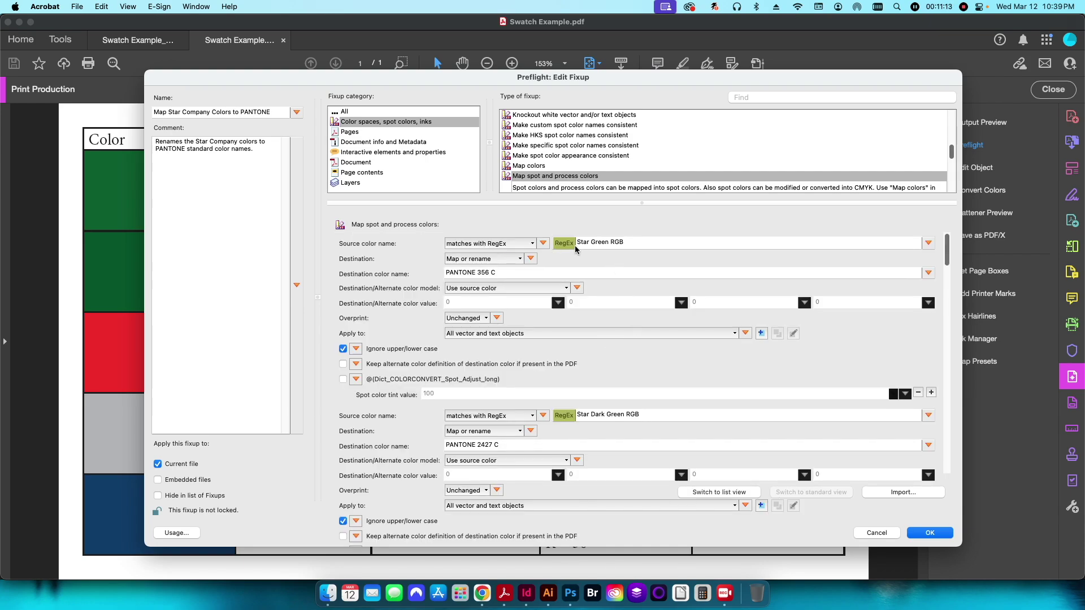
Step: Review the Star Green RGB source and PANTONE 356 C destination names in standard view, return to list view and accept the fixup
drag(591, 241, 625, 253)
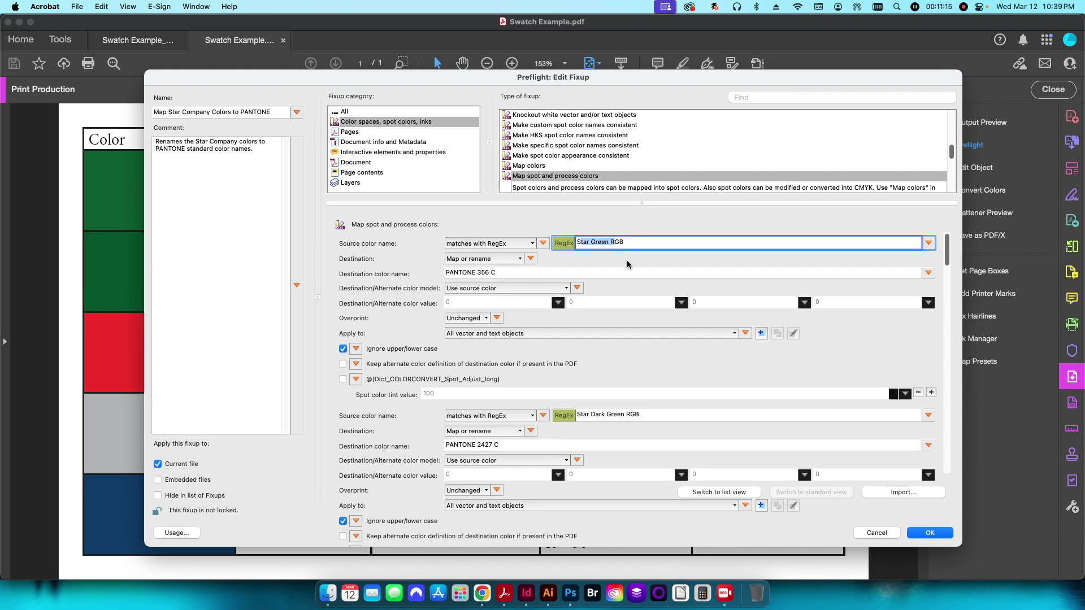
triple_click(452, 275)
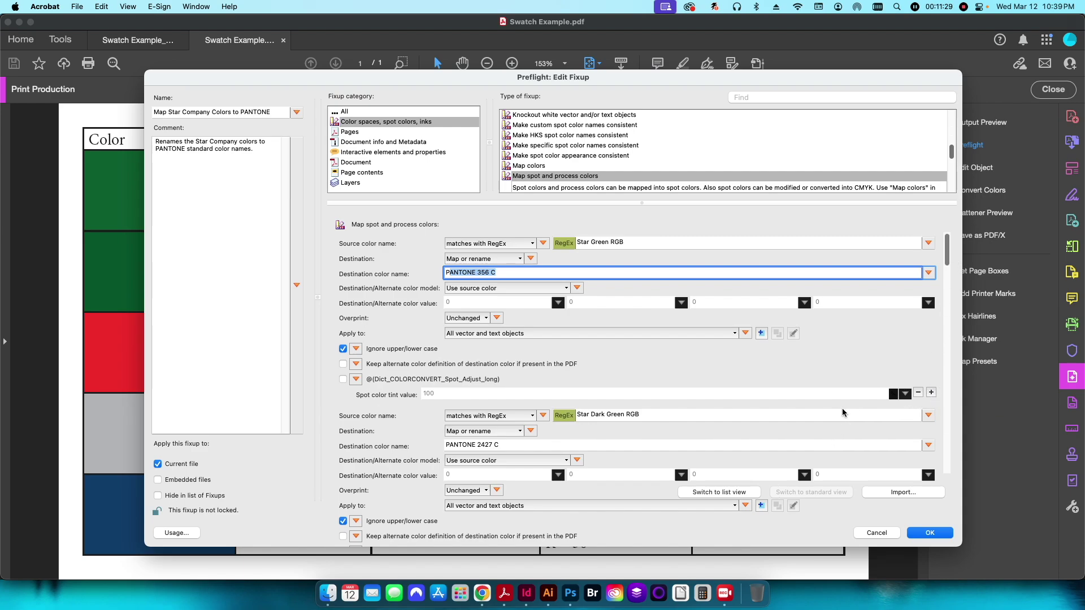
click(719, 493)
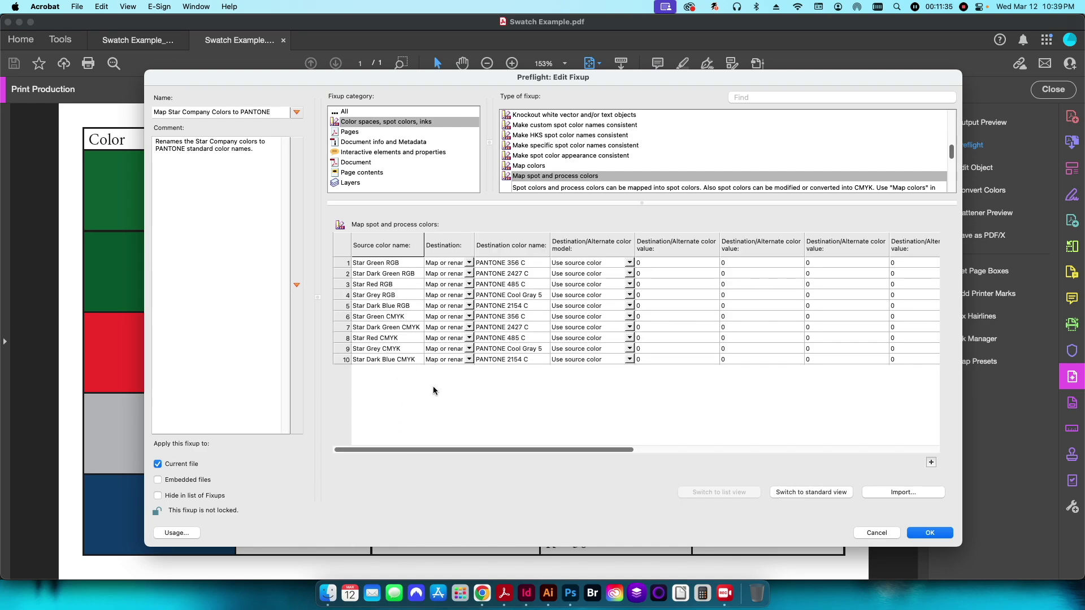
drag(543, 450, 449, 459)
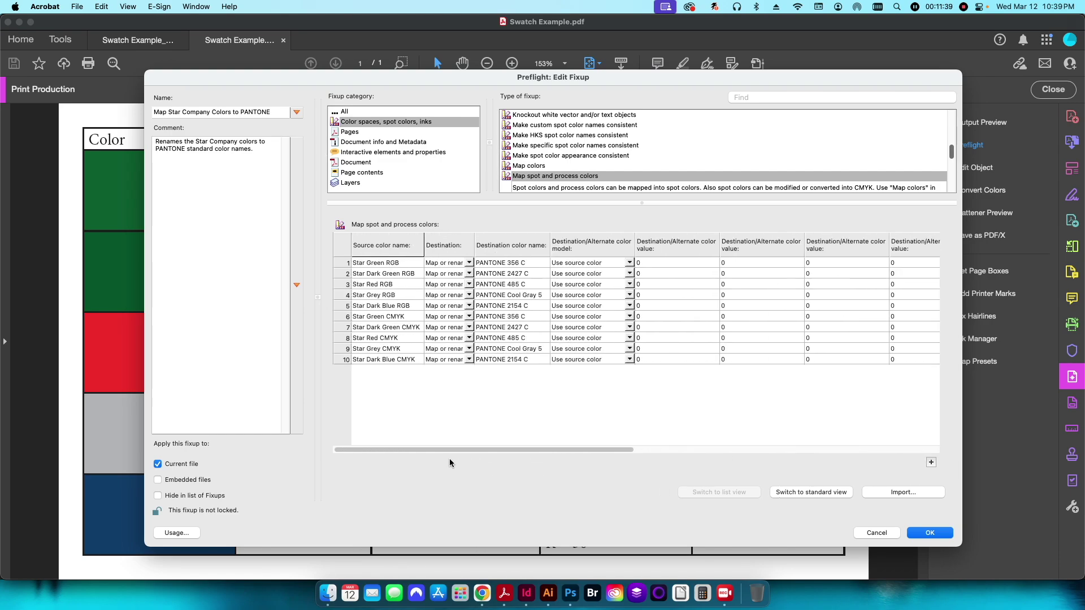
click(926, 533)
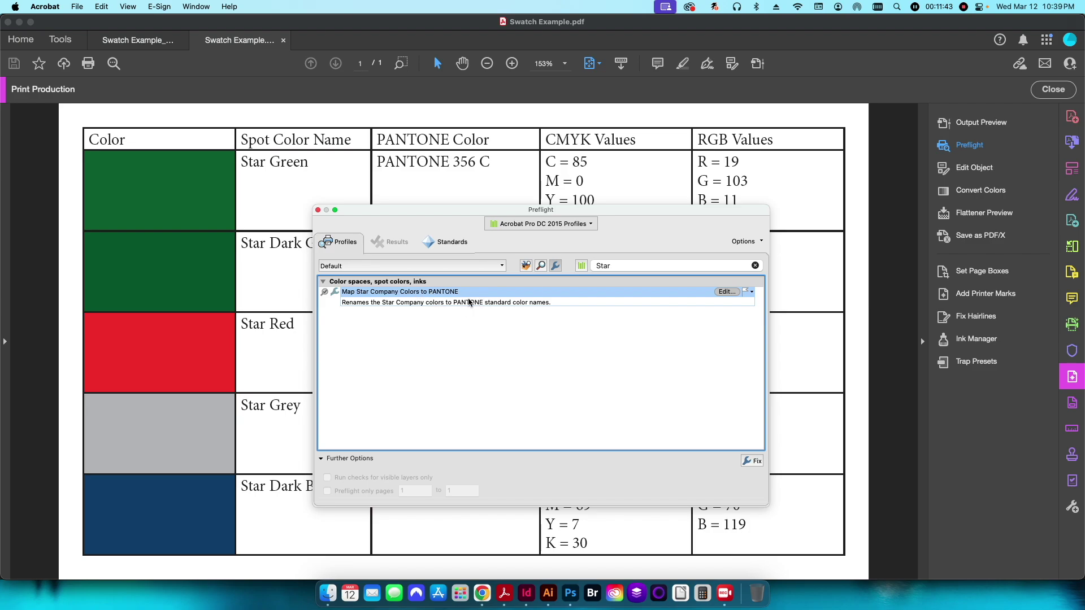
Step: Open Output Preview beside the Preflight window and examine the spot plates of Swatch Example.pdf
click(758, 63)
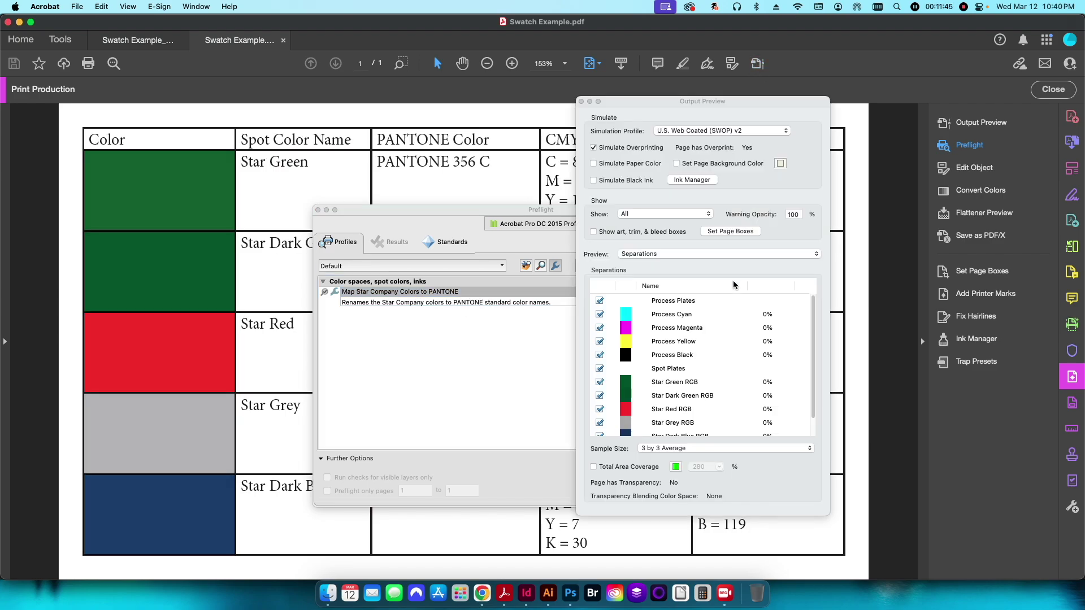
drag(724, 108, 944, 110)
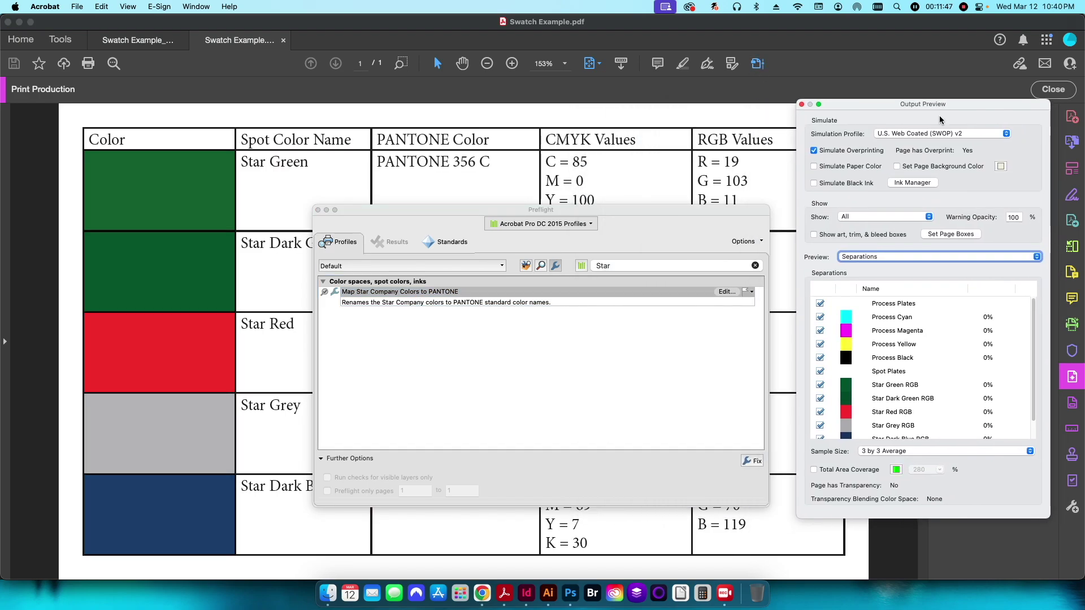
scroll(886, 385, down, 1)
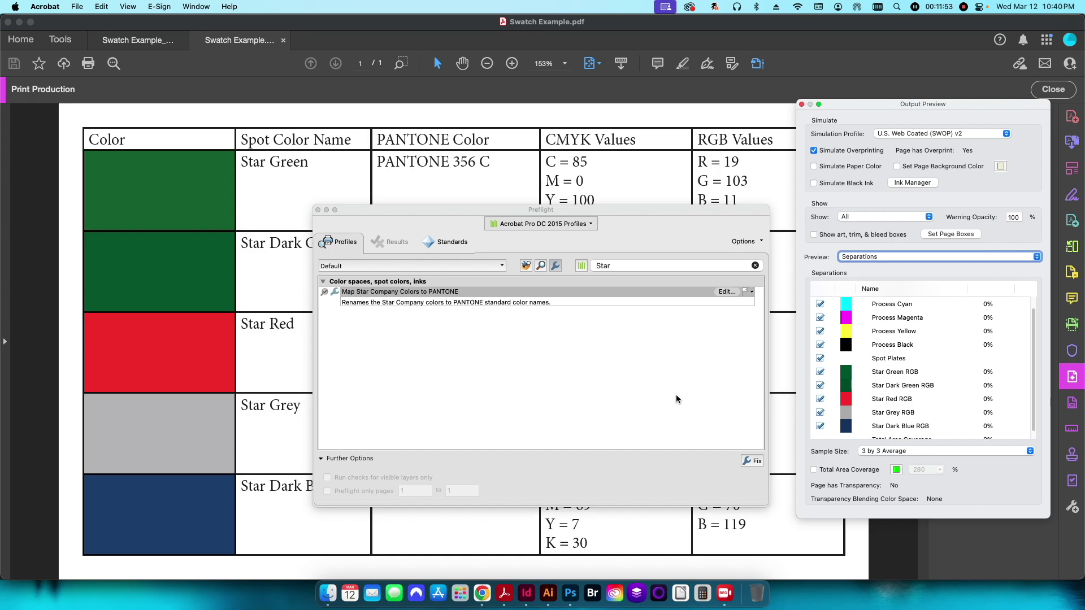
Step: Run the Map Star Company Colors to PANTONE fixup, save the result as Swatch Example_PANTONE.pdf and check its spot plates
click(534, 468)
click(753, 461)
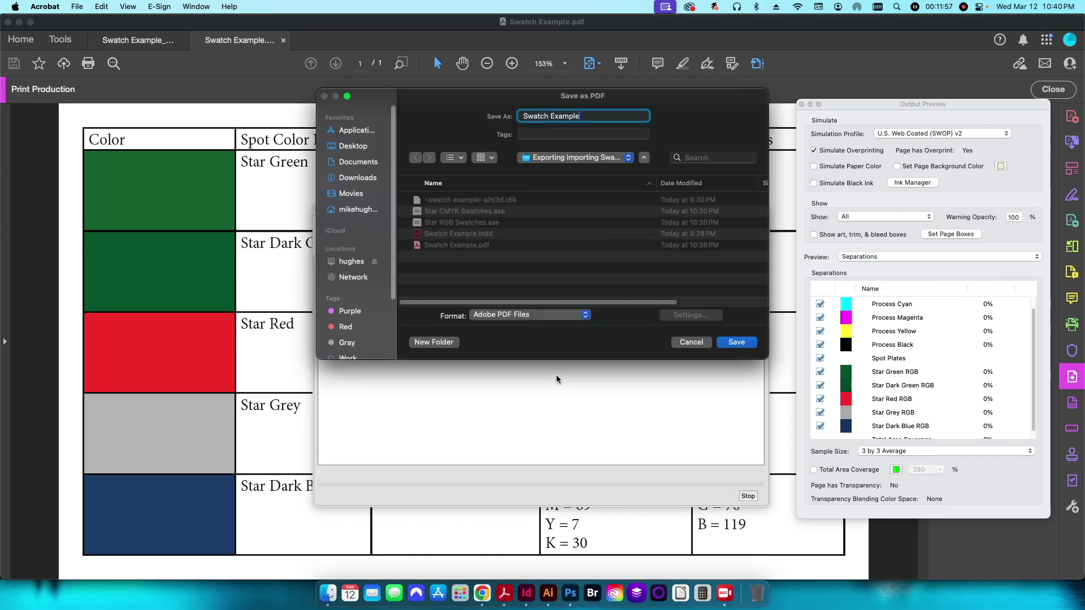
text(_)
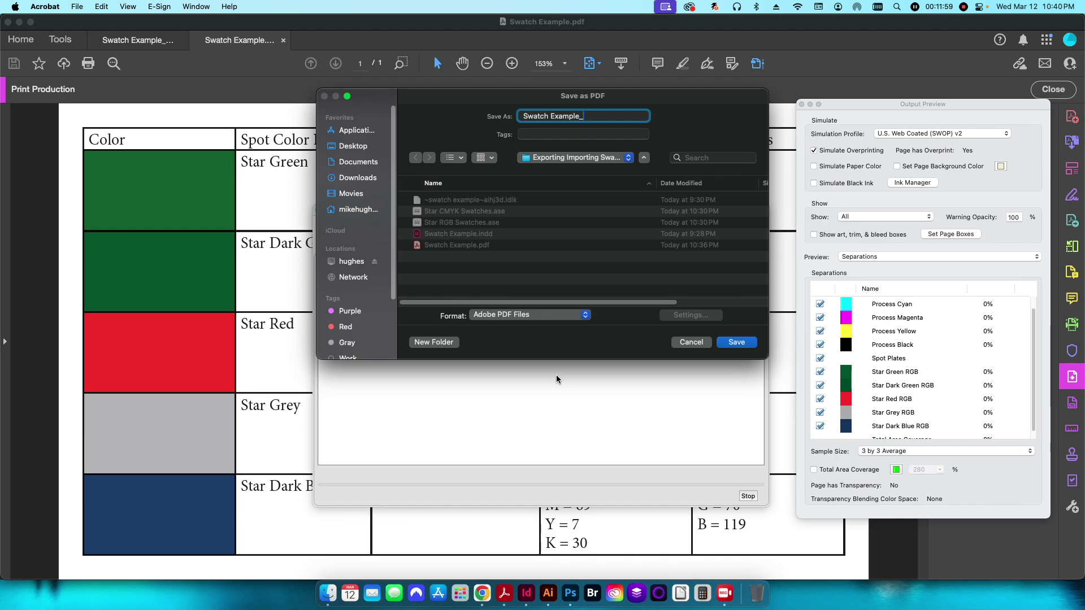
text(spPANTONE)
key(Return)
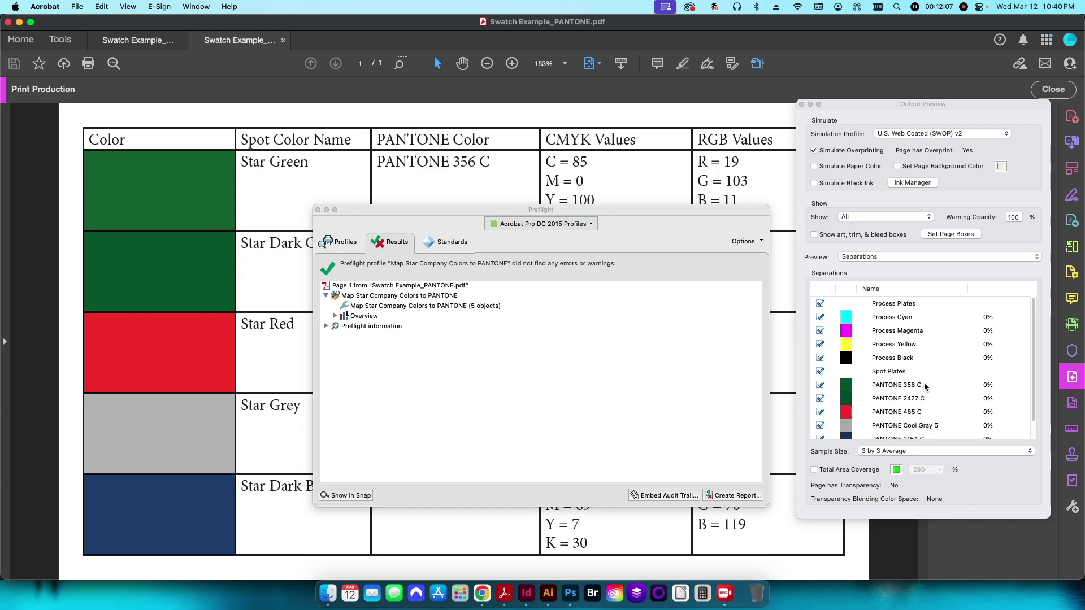
scroll(927, 389, down, 2)
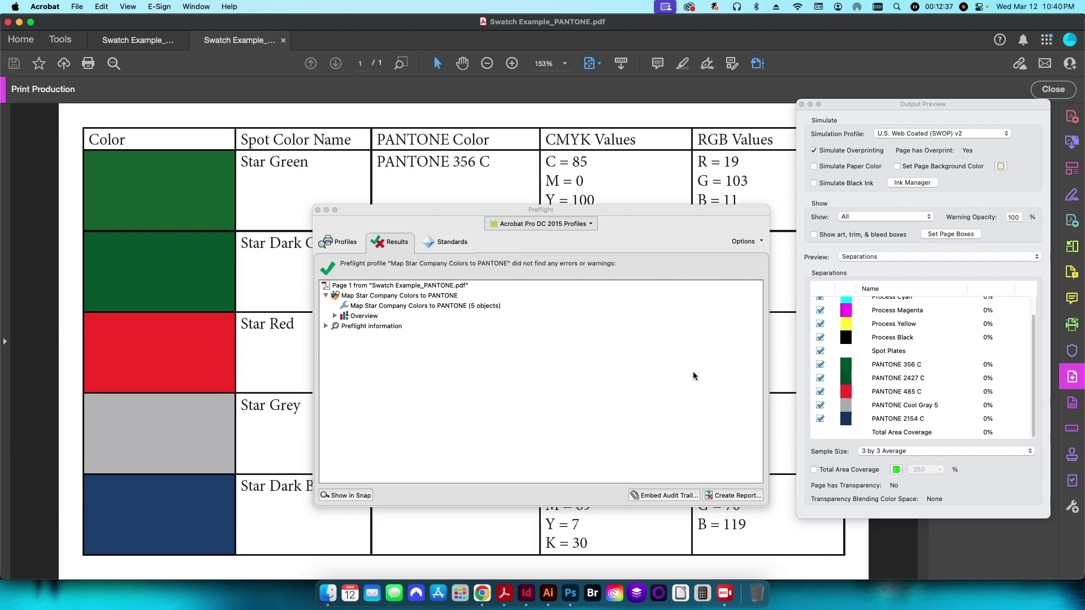
click(578, 384)
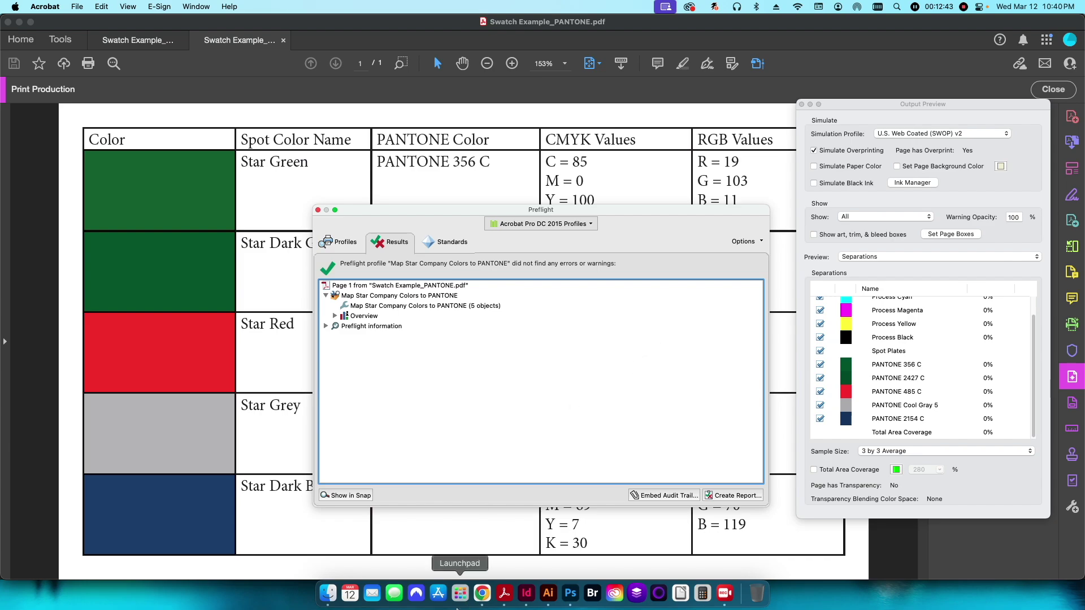
Step: Switch to InDesign and view the color values of the Star Green CMYK swatch in Swatch Example.indd
click(526, 593)
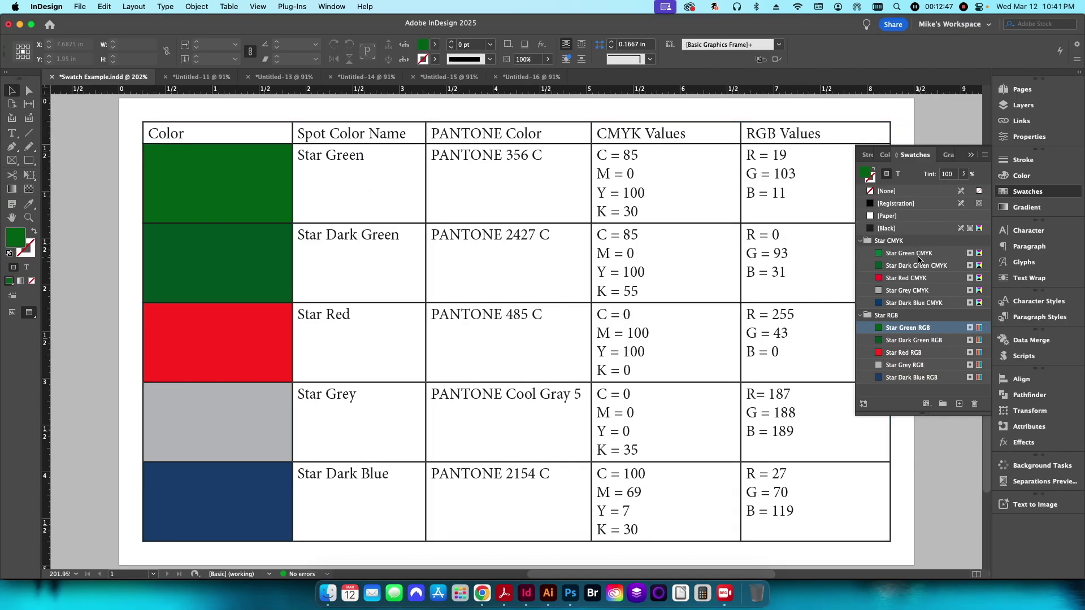
mouse_move(919, 259)
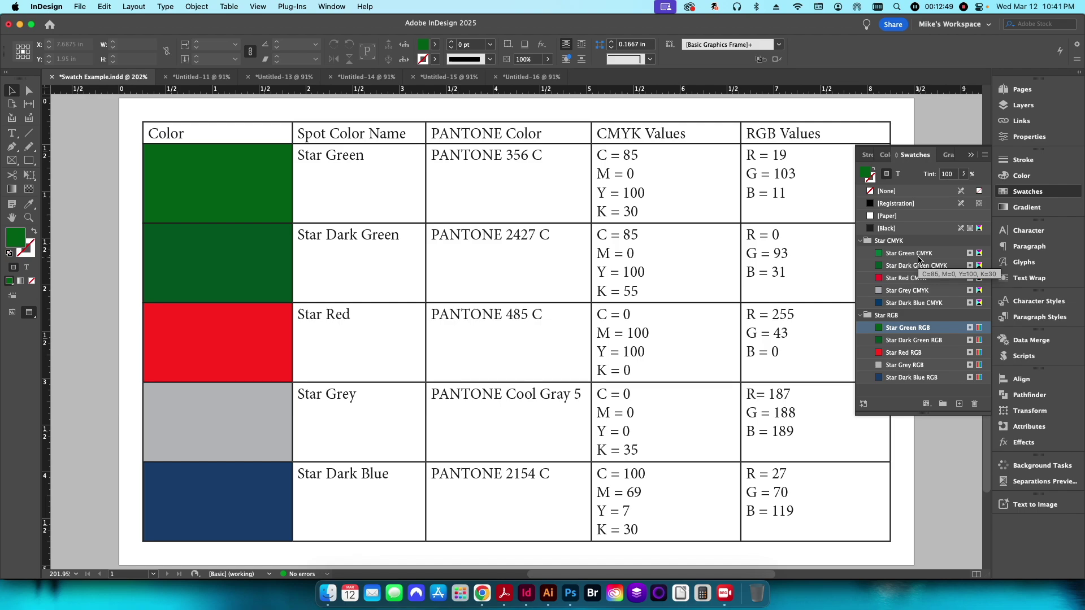